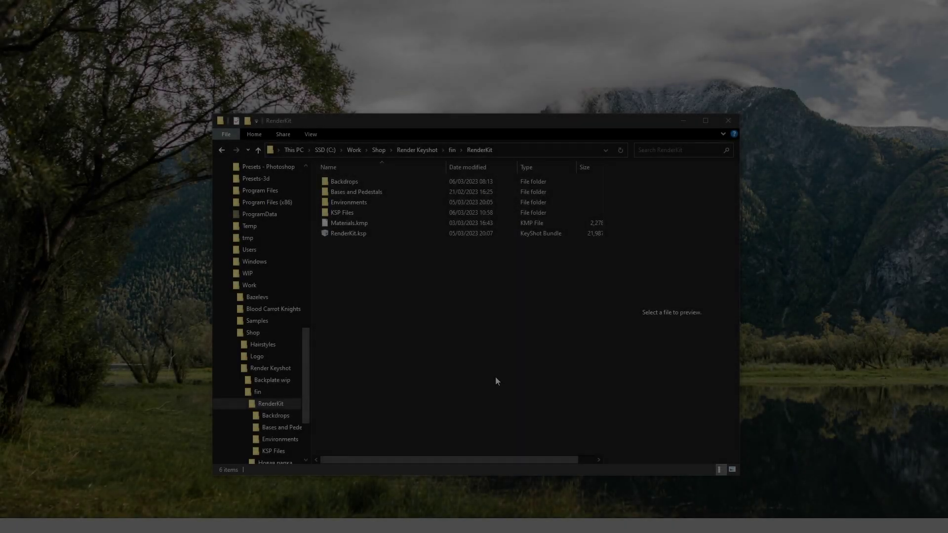
# Open the RenderKit.ksp package from the RenderKit folder in KeyShot.
pyautogui.click(353, 235)
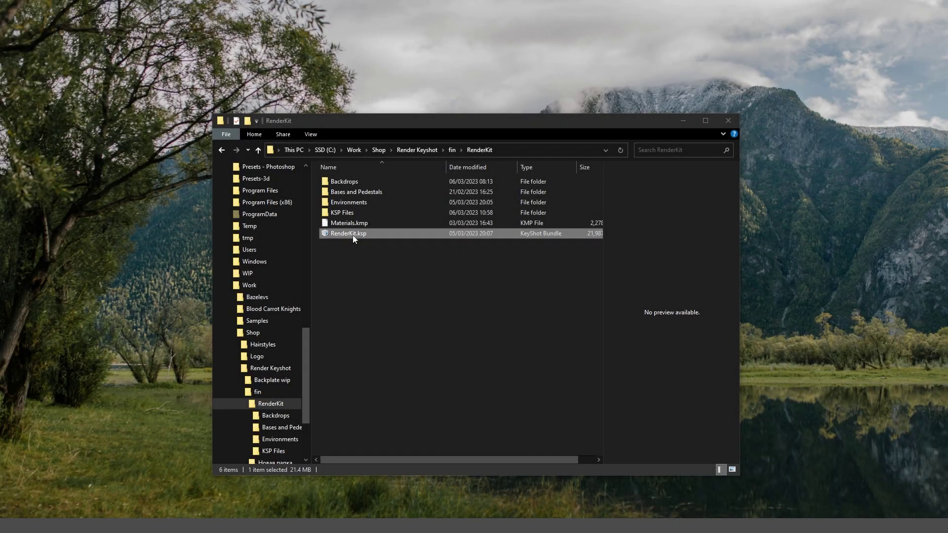
pyautogui.doubleClick(352, 235)
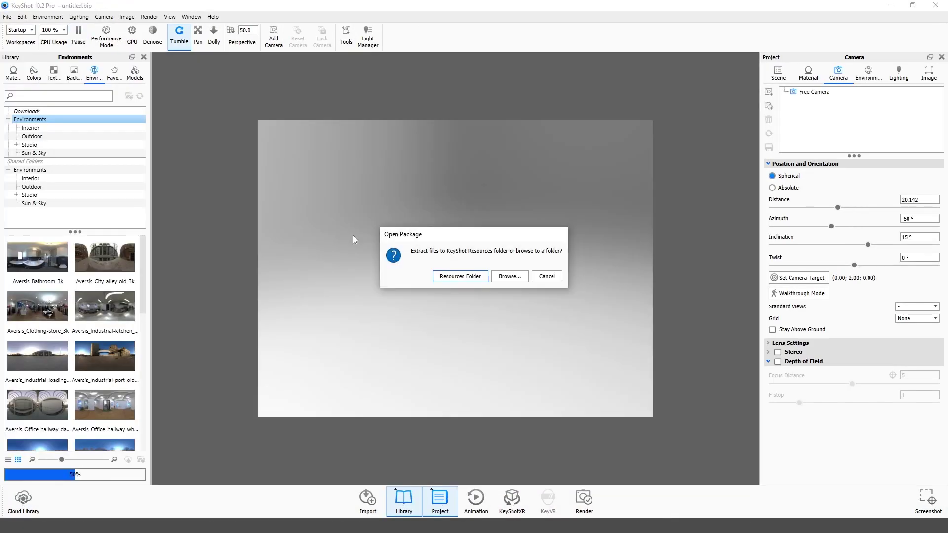
# Extract the package's files into the KSP Files folder and discard changes to the untitled scene.
pyautogui.click(510, 276)
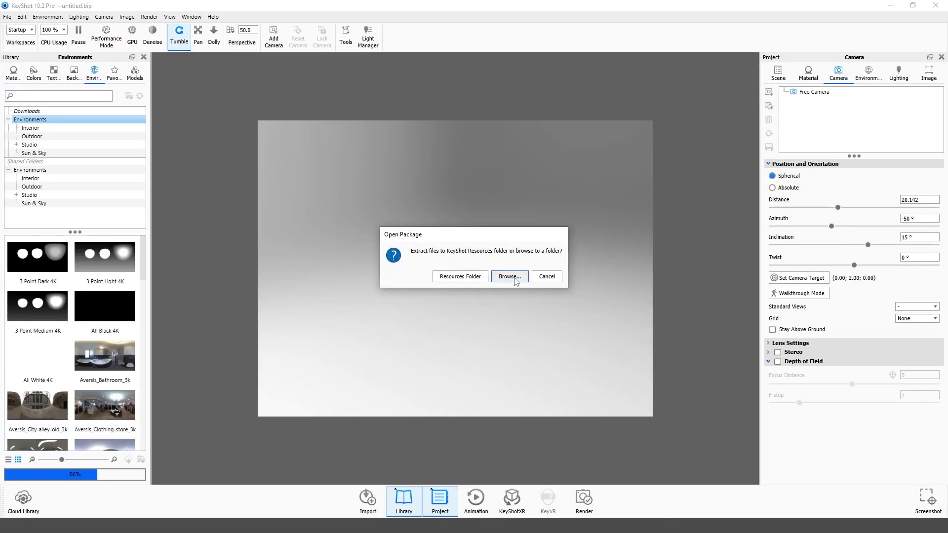
pyautogui.doubleClick(154, 148)
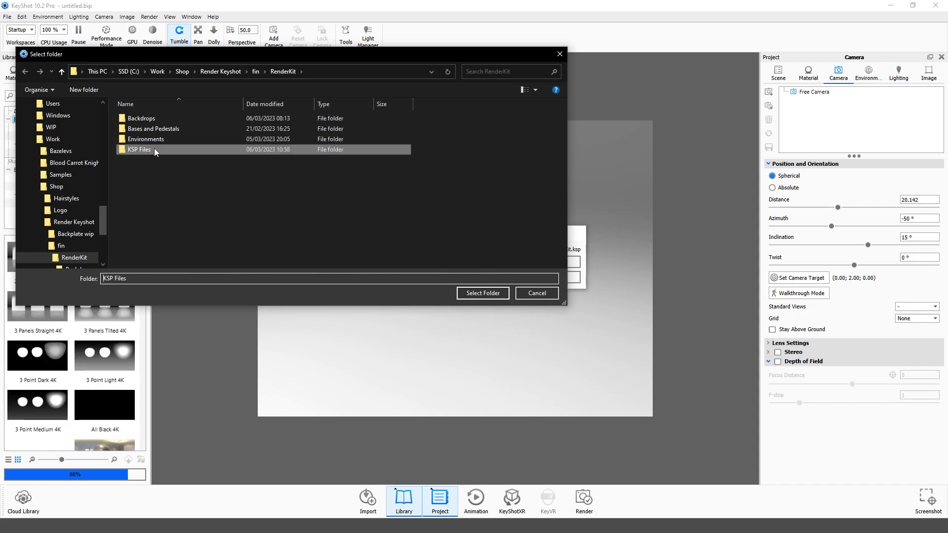
pyautogui.click(473, 293)
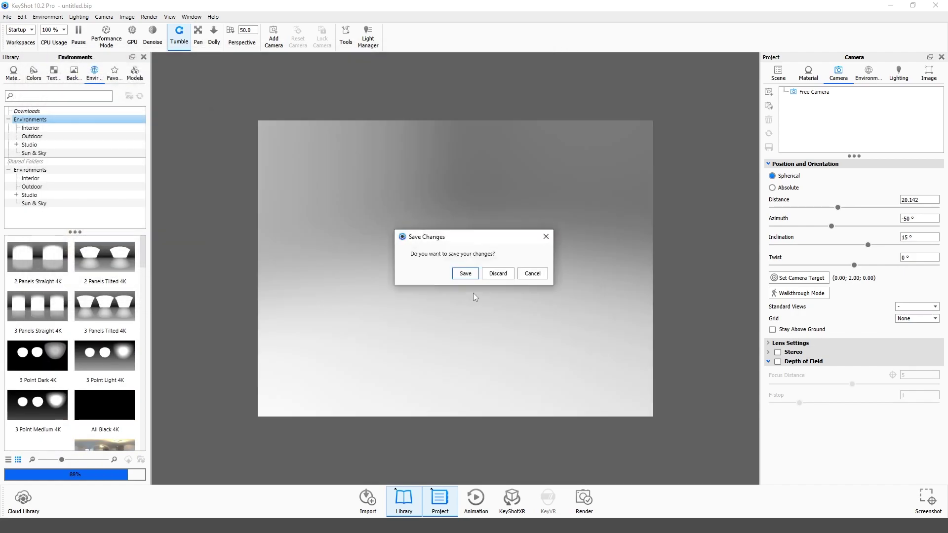
pyautogui.click(494, 275)
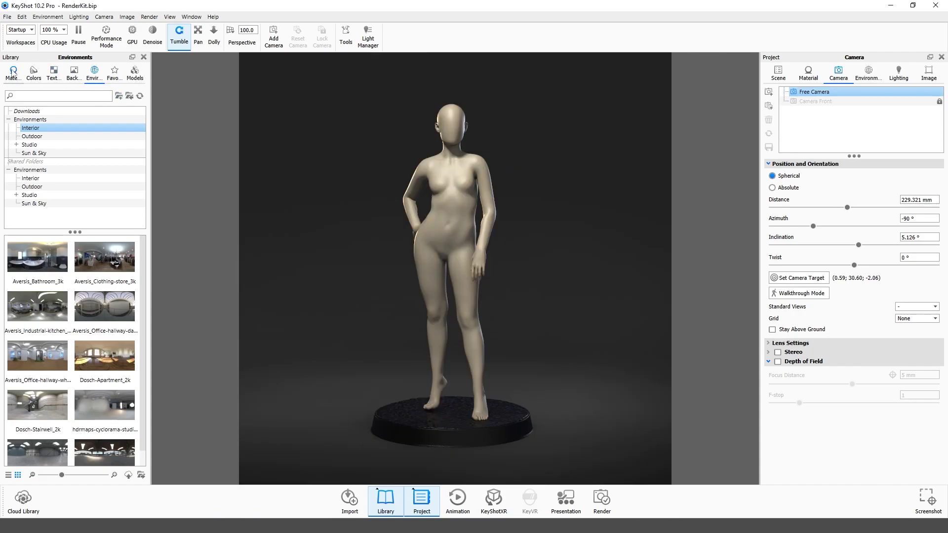
# Add a new Custom folder under the top-level Materials library folder.
pyautogui.click(12, 73)
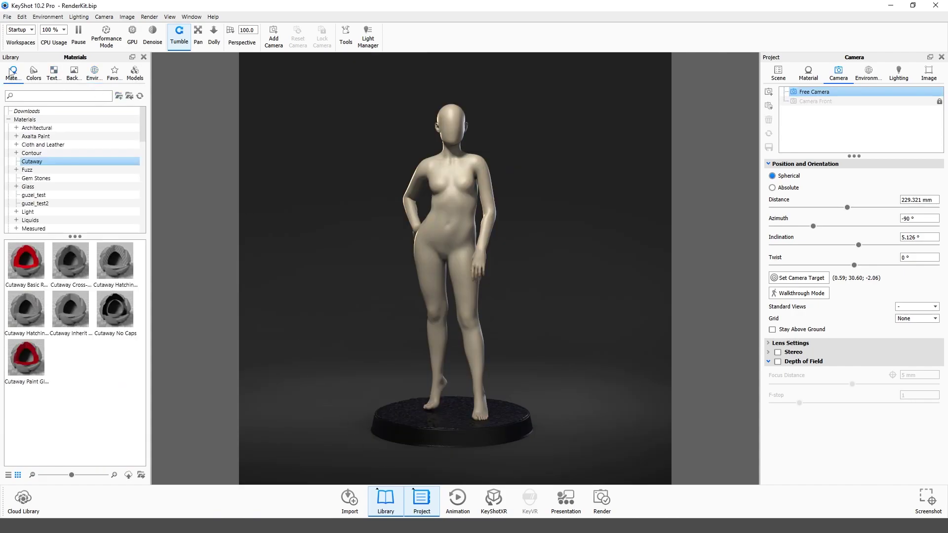
pyautogui.click(40, 122)
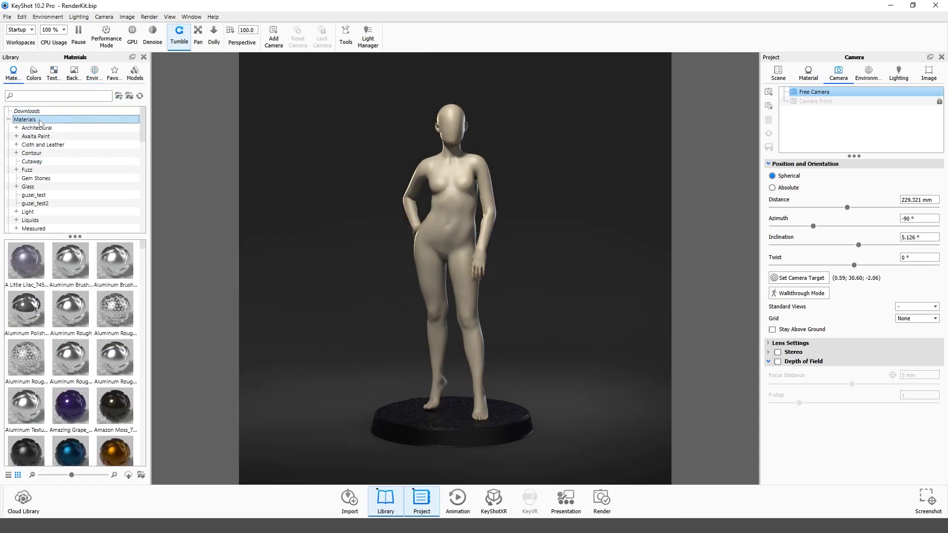
pyautogui.click(120, 95)
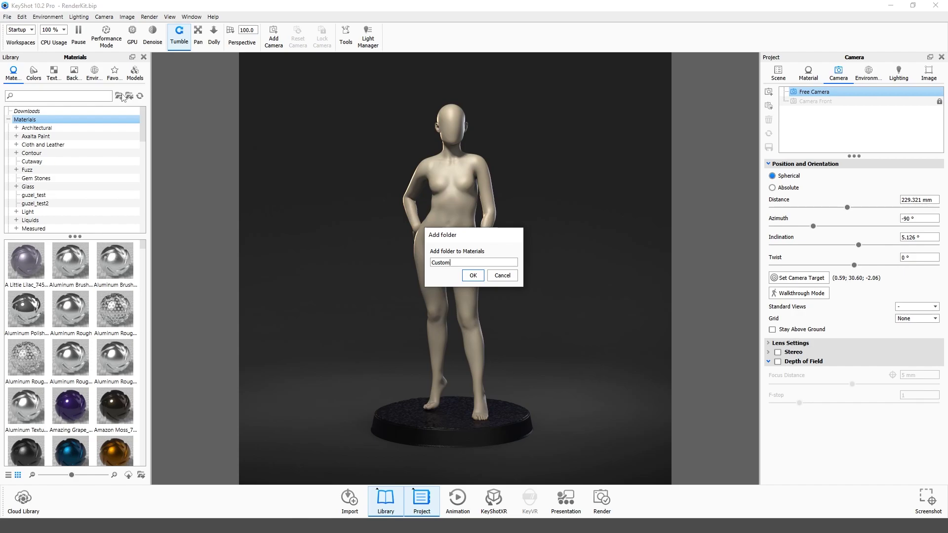
pyautogui.press('Return')
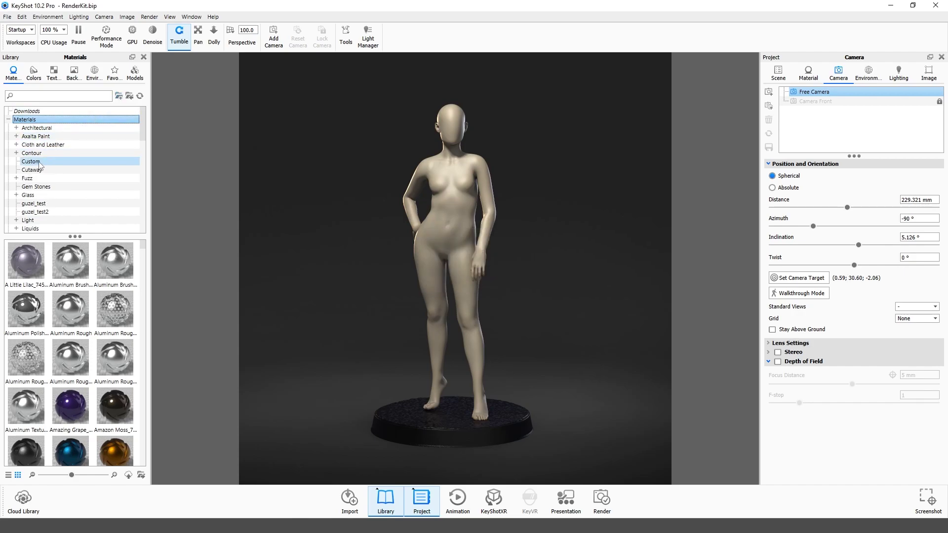
# Import RenderKit\Materials.kmp into the Custom materials folder.
pyautogui.click(131, 98)
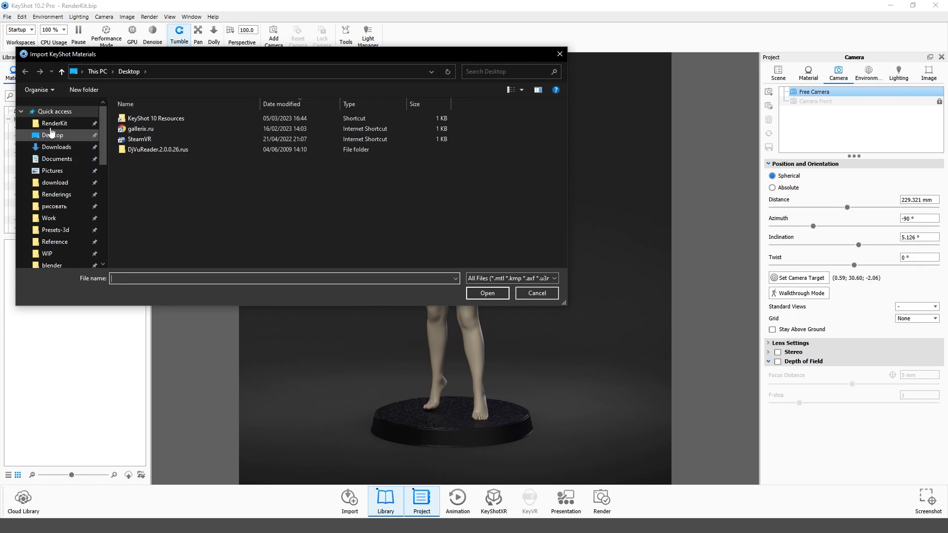
pyautogui.click(53, 124)
pyautogui.click(145, 160)
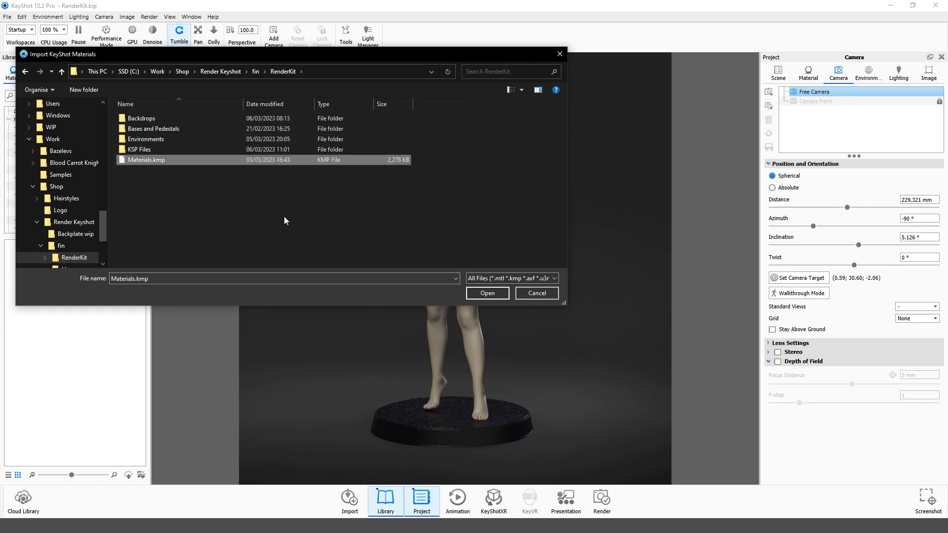
pyautogui.click(475, 295)
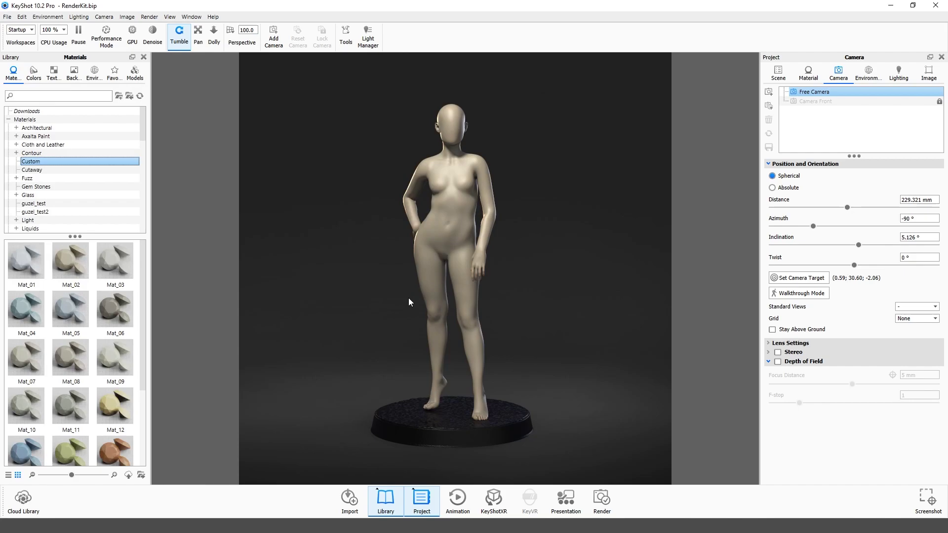
# Add a new Custom folder under the top-level Backplates library folder.
pyautogui.click(73, 73)
pyautogui.click(26, 119)
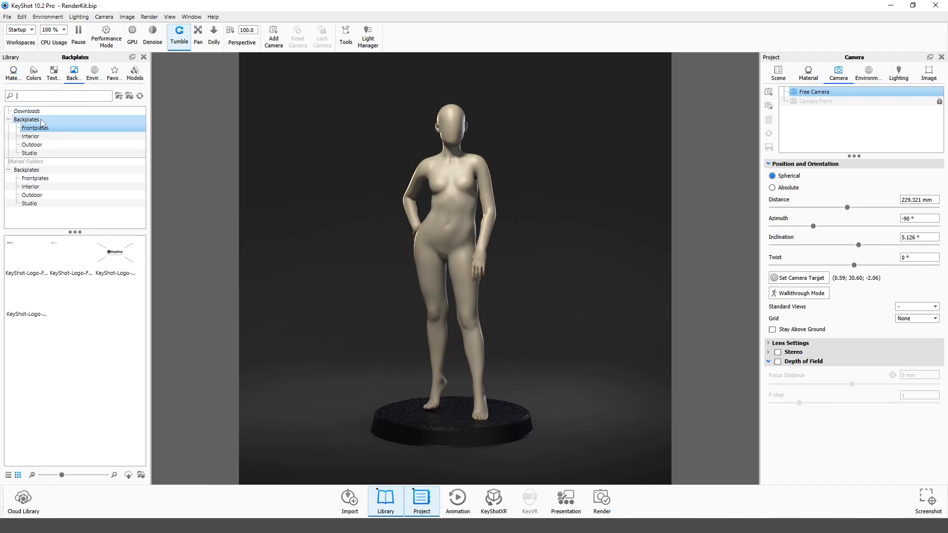
pyautogui.click(119, 96)
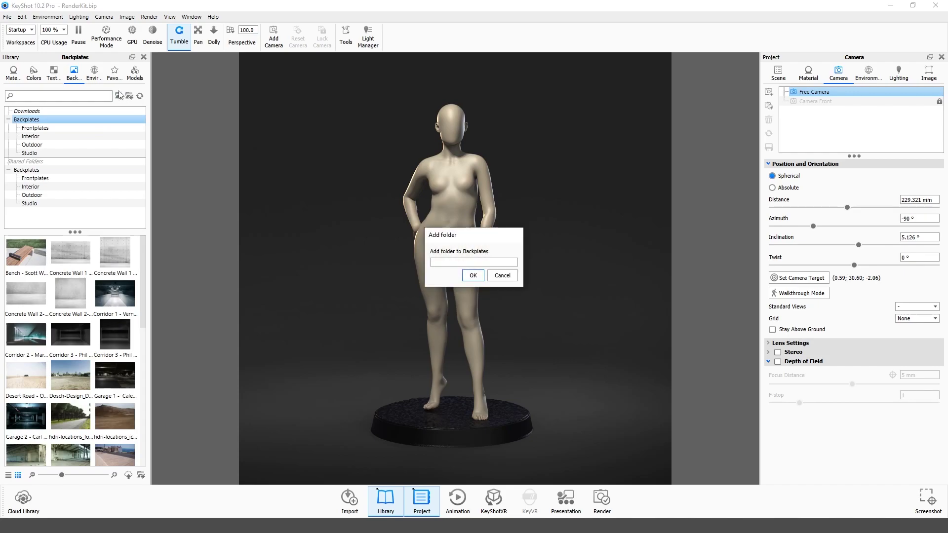
pyautogui.press('Return')
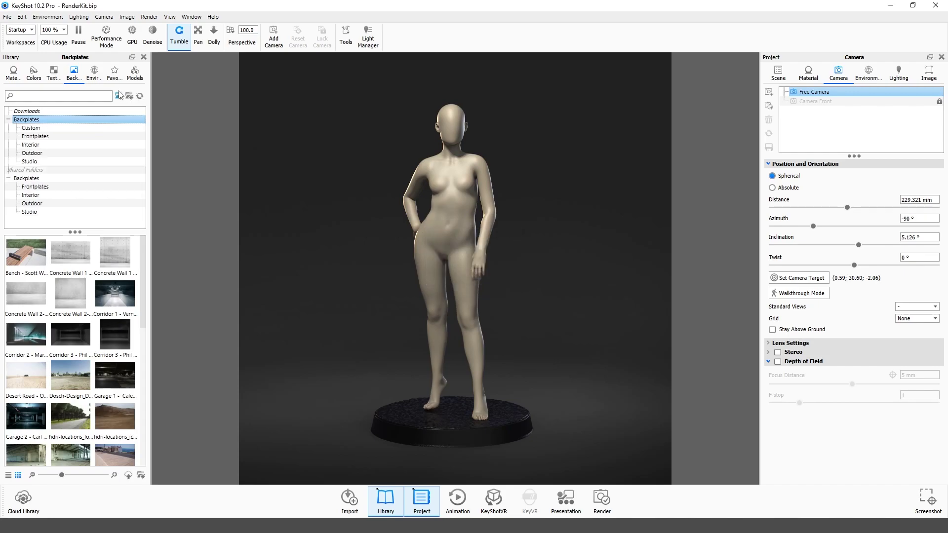
# Import all fourteen JPGs from RenderKit\Backdrops into the Custom backplates folder.
pyautogui.click(115, 128)
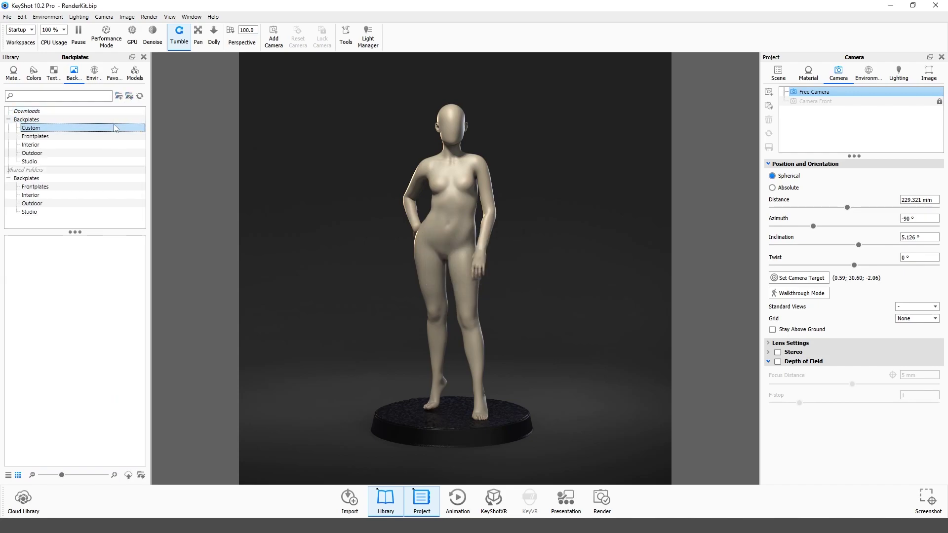
pyautogui.click(129, 96)
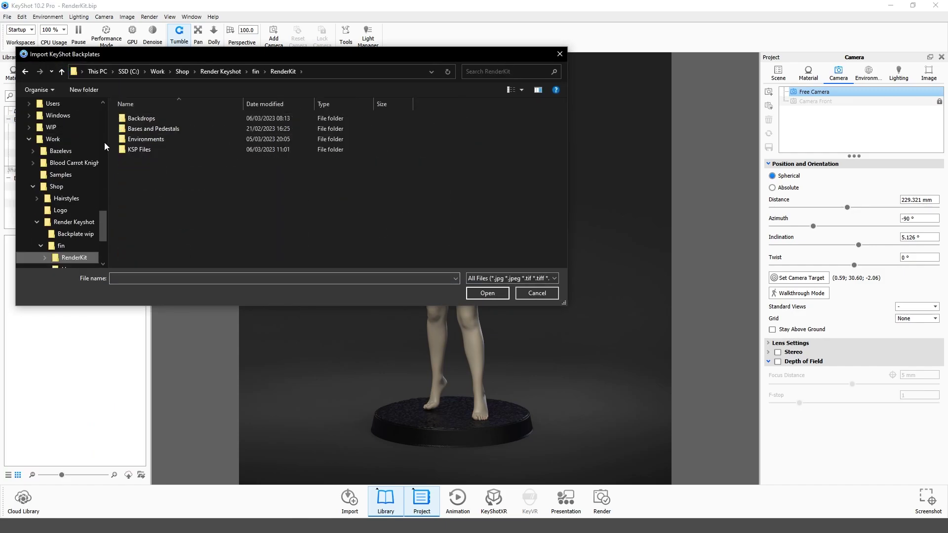
pyautogui.doubleClick(142, 118)
pyautogui.click(155, 253)
pyautogui.keyDown('shift'); pyautogui.click(142, 118); pyautogui.keyUp('shift')
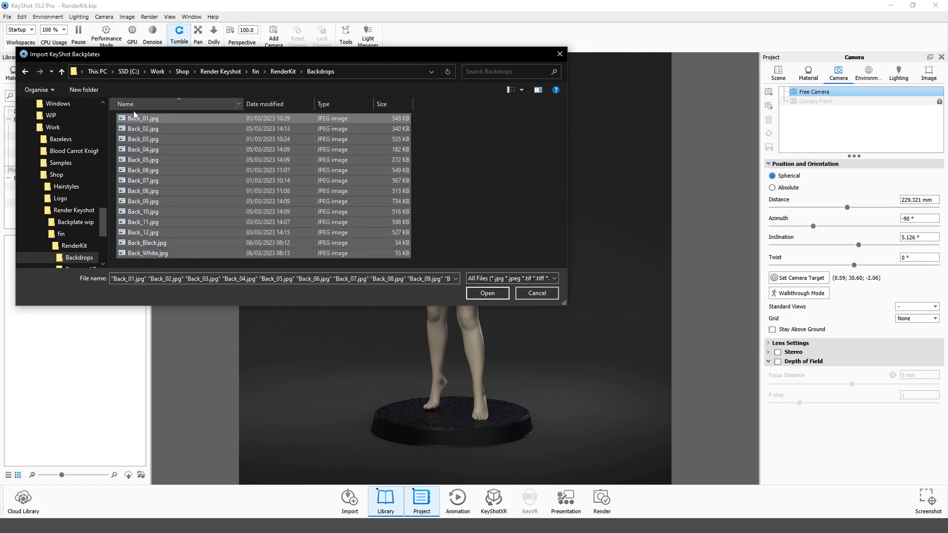
pyautogui.click(493, 293)
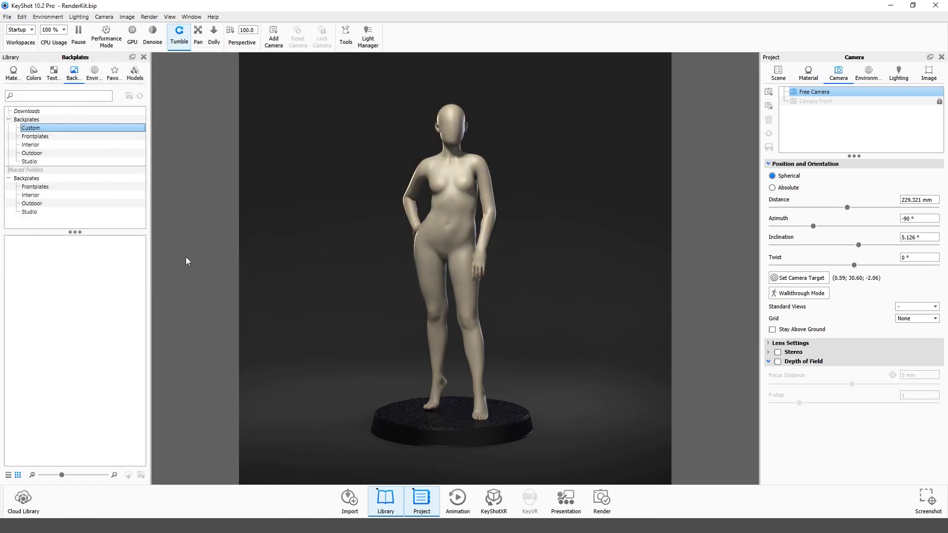
# Create a folder named 'Custom' under the top-level Environments library folder.
pyautogui.click(92, 75)
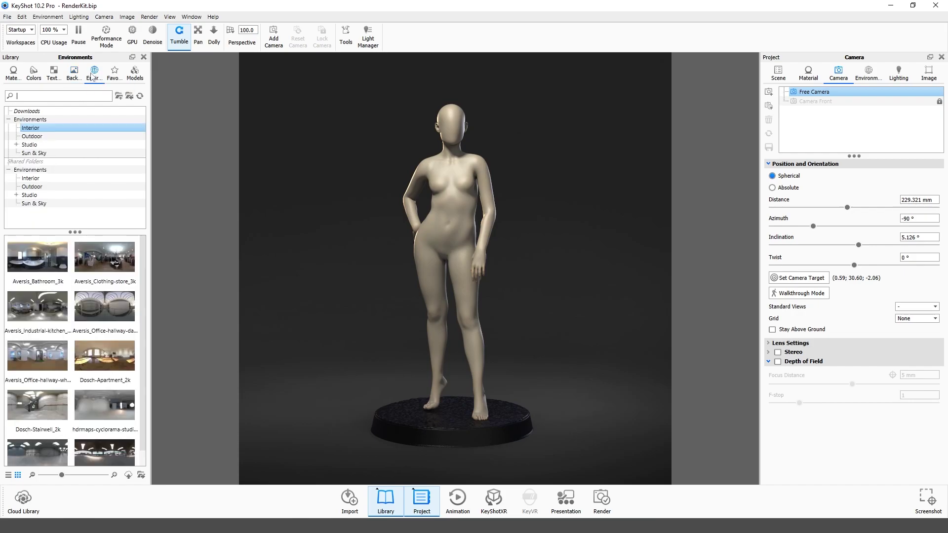
pyautogui.click(30, 119)
pyautogui.click(129, 96)
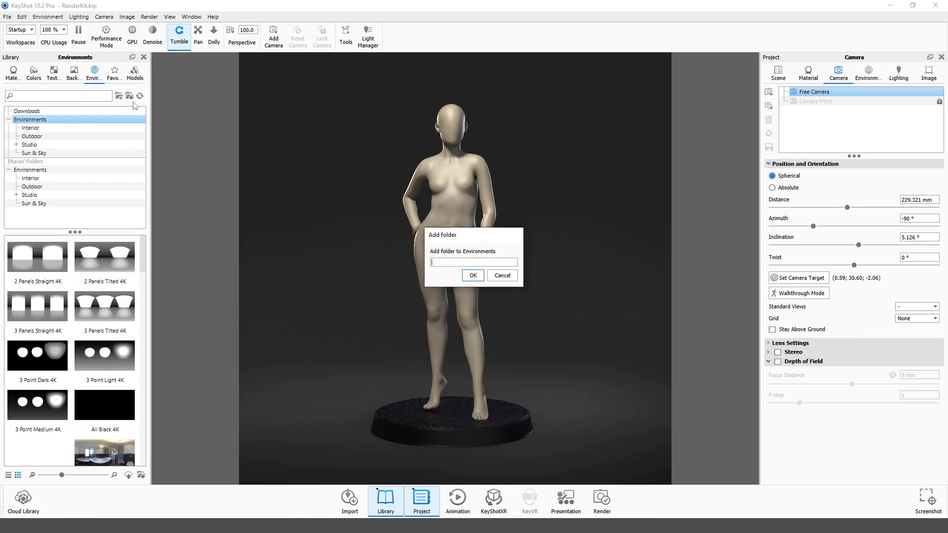
pyautogui.write('Custom')
pyautogui.click(473, 276)
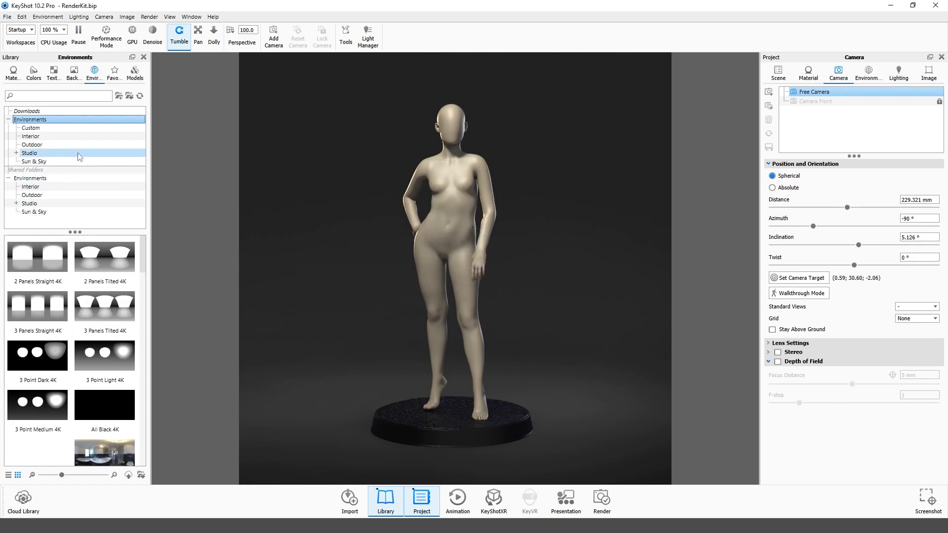
# Import the seven .klf files from RenderKit\Environments into it, then show the Scene tree.
pyautogui.click(30, 128)
pyautogui.click(130, 96)
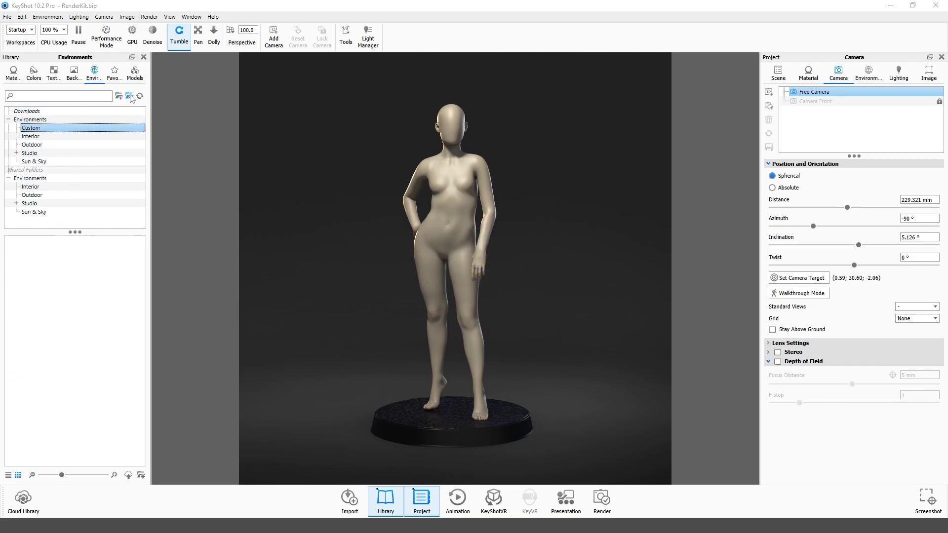
pyautogui.click(65, 127)
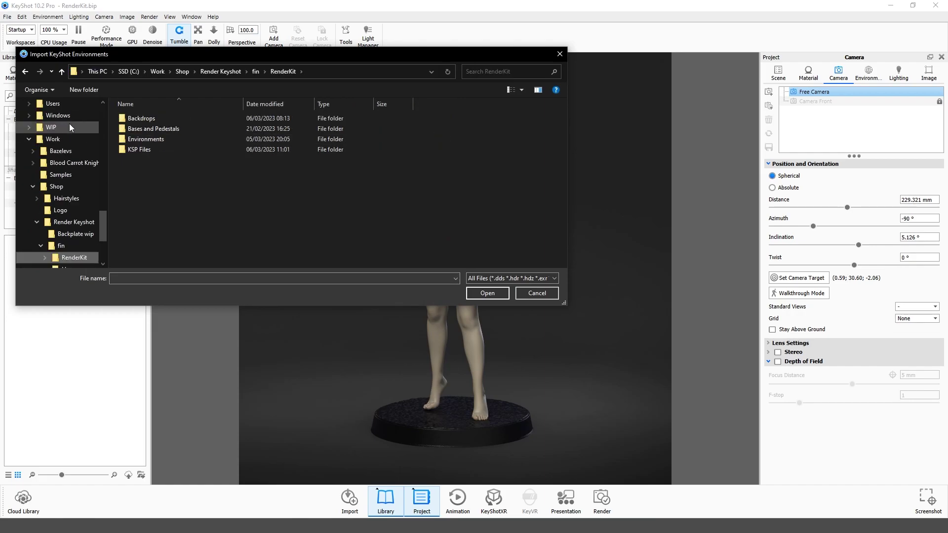
pyautogui.doubleClick(146, 139)
pyautogui.moveTo(170, 212); pyautogui.dragTo(146, 120)
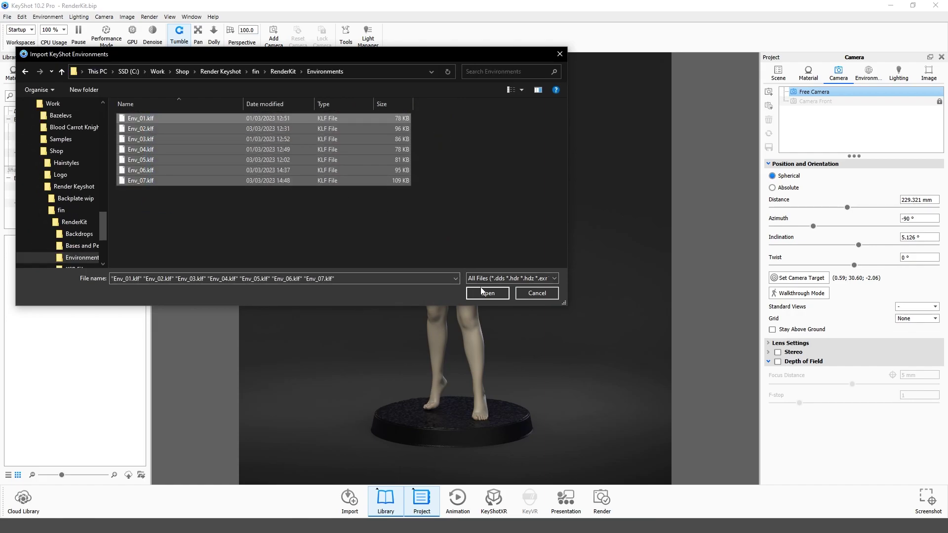
pyautogui.click(486, 292)
pyautogui.click(777, 73)
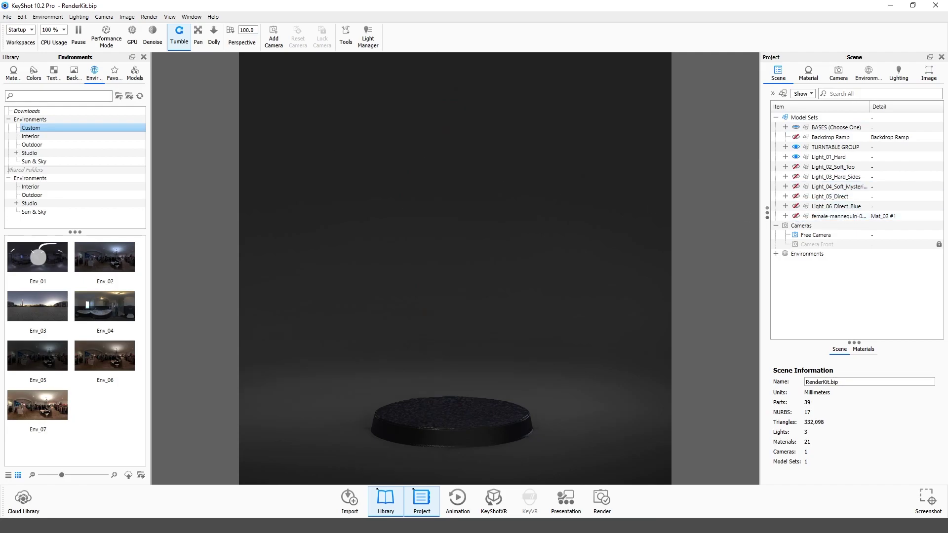
# Drag ArcherLady.obj from the Samples folder into the KeyShot viewport.
pyautogui.hotkey('alt', 'Tab')
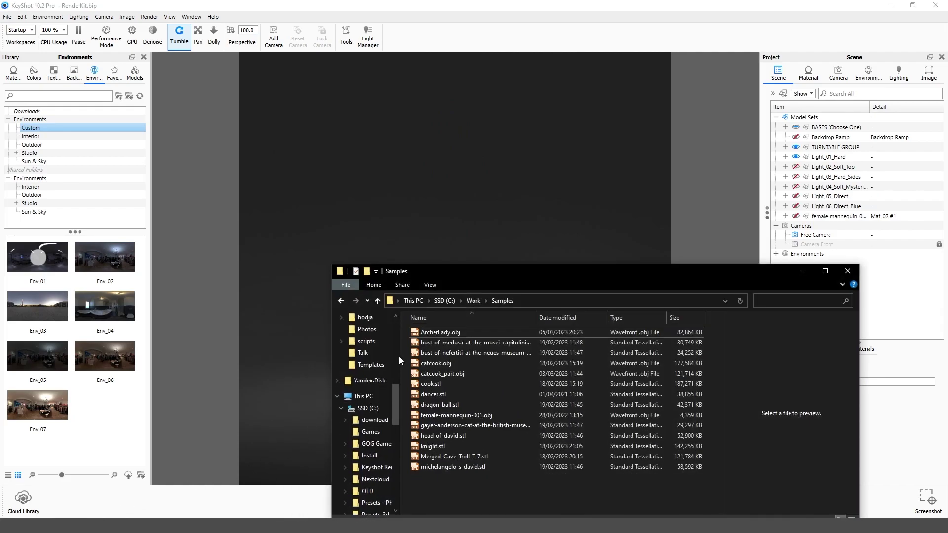
pyautogui.moveTo(438, 332); pyautogui.dragTo(401, 221)
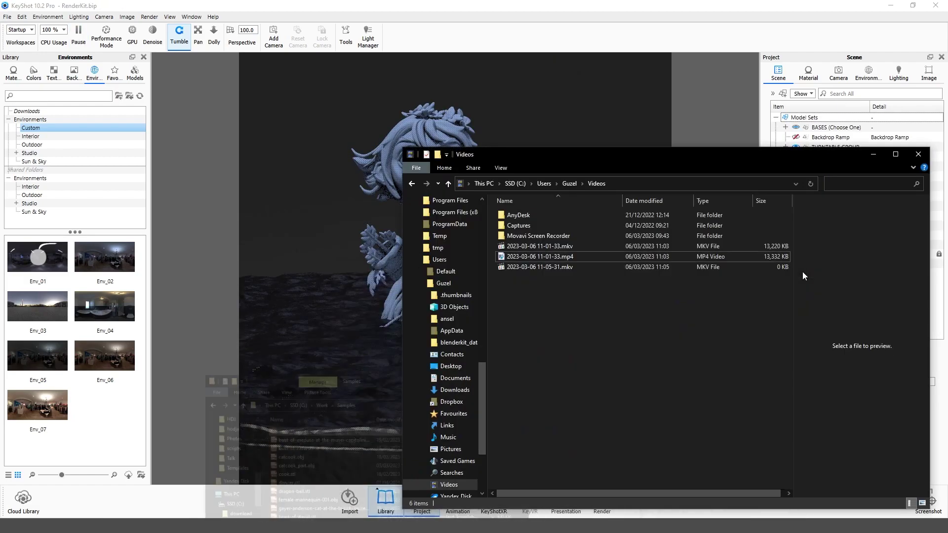
# Select the imported ArcherLady figurine and frame the view so the base is visible.
pyautogui.click(872, 154)
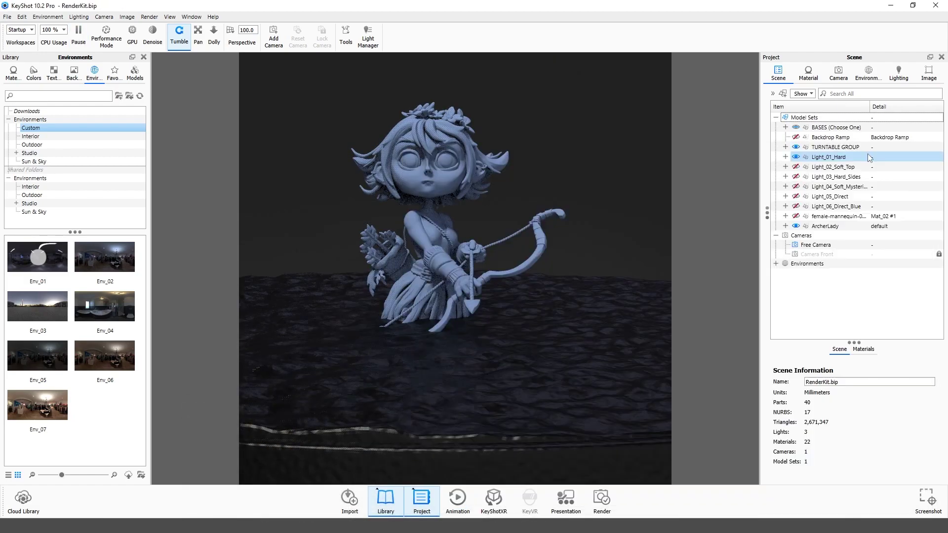
pyautogui.click(458, 245)
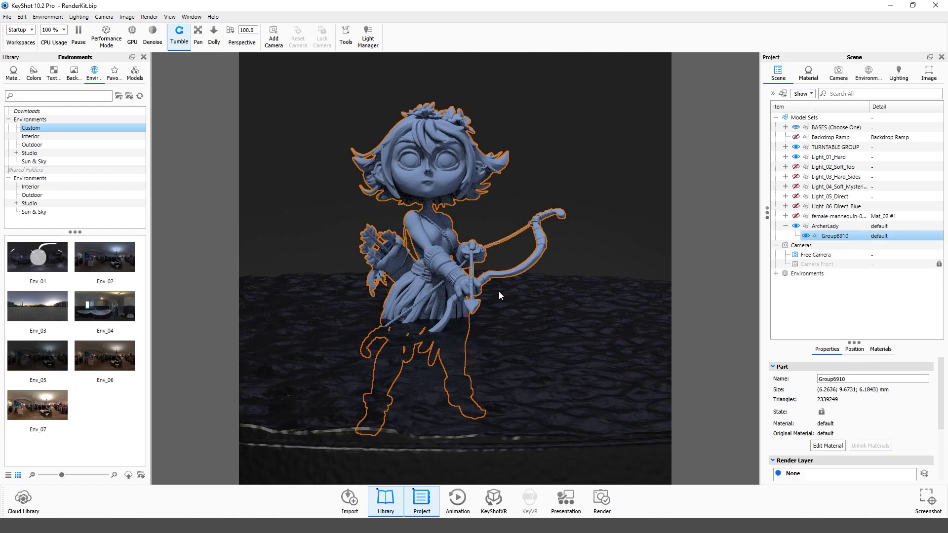
pyautogui.scroll(3, 500, 289)
pyautogui.scroll(-6, 501, 288)
pyautogui.scroll(-5, 501, 288)
pyautogui.moveTo(505, 268); pyautogui.dragTo(488, 410, button='middle')
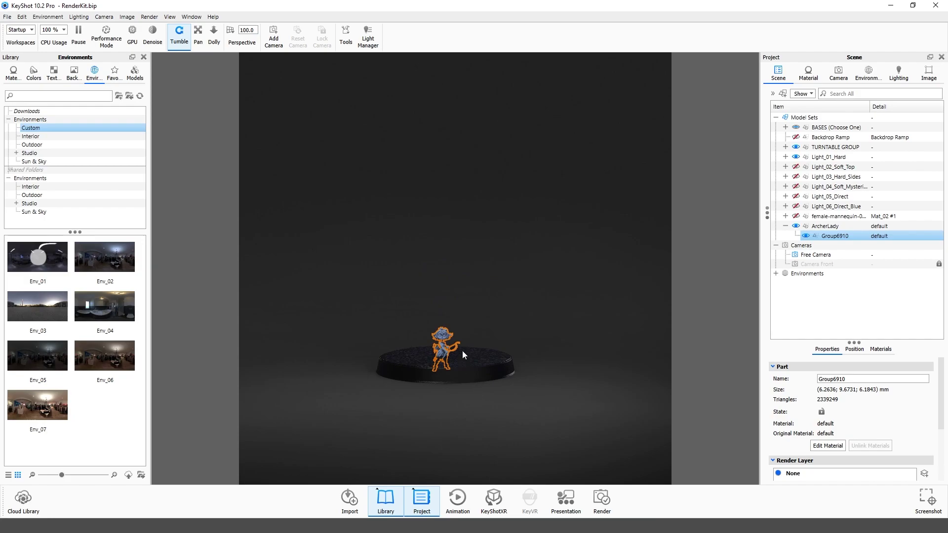
# Scale the figurine up to 5.0674 and snap it down onto the round base.
pyautogui.hotkey('ctrl', 'd')
pyautogui.moveTo(447, 314)
pyautogui.mouseDown()
pyautogui.moveTo(460, 211)
pyautogui.moveTo(387, 182)
pyautogui.moveTo(705, 456)
pyautogui.moveTo(452, 298)
pyautogui.mouseUp()
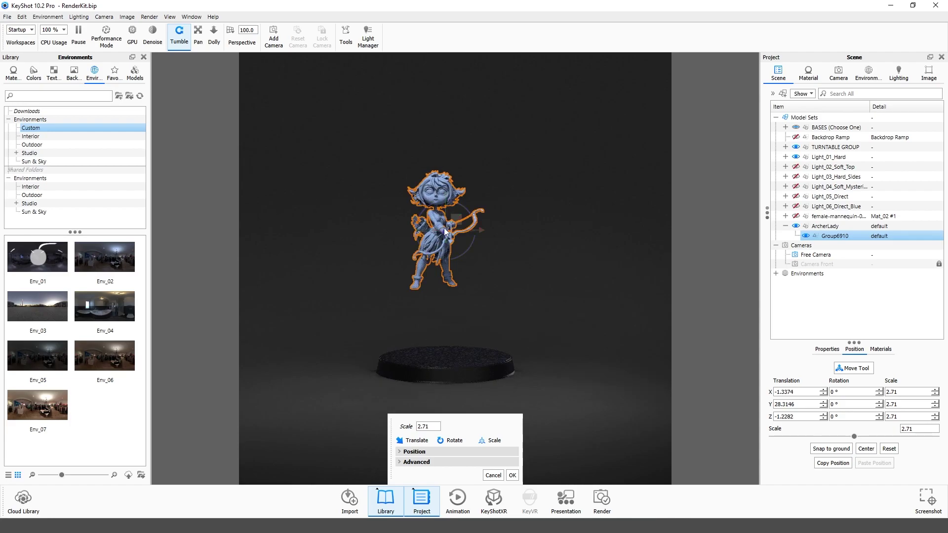
pyautogui.moveTo(443, 231); pyautogui.dragTo(629, 378)
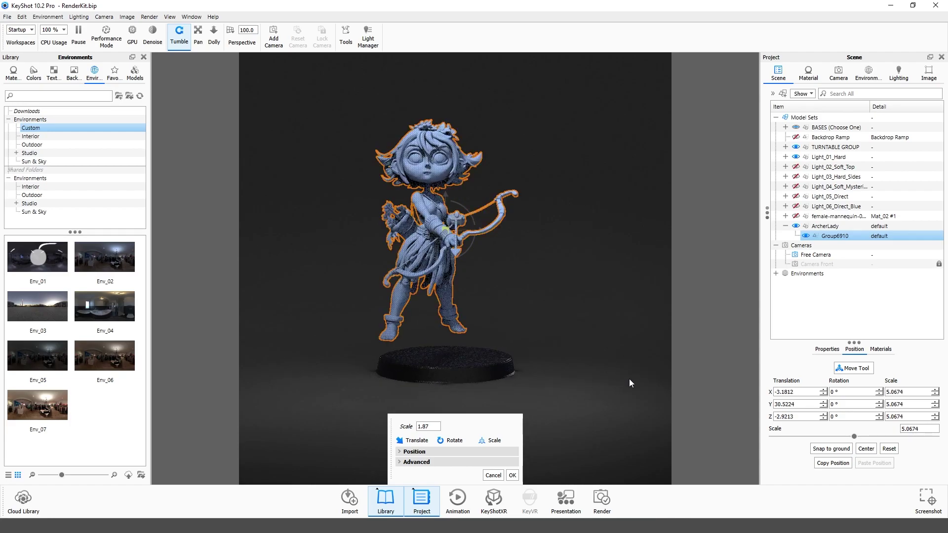
pyautogui.click(492, 463)
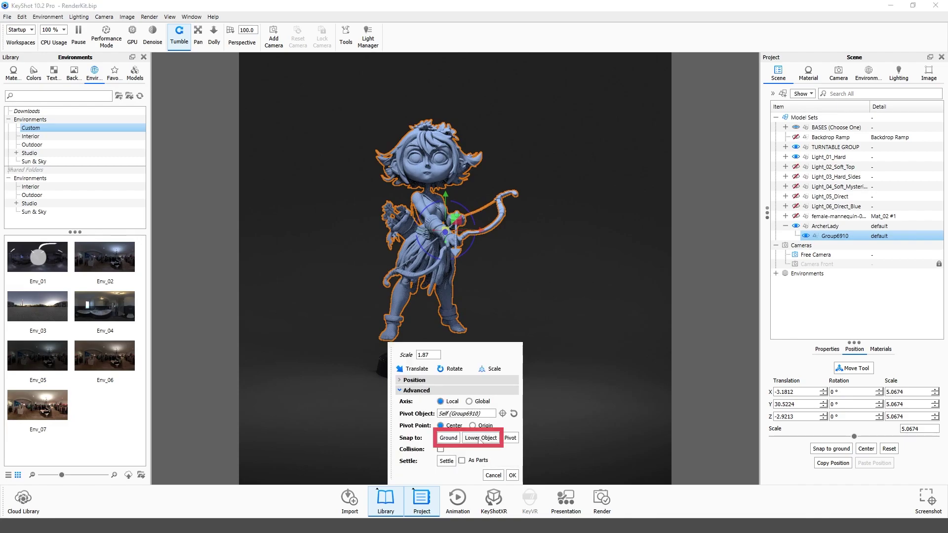
pyautogui.click(479, 437)
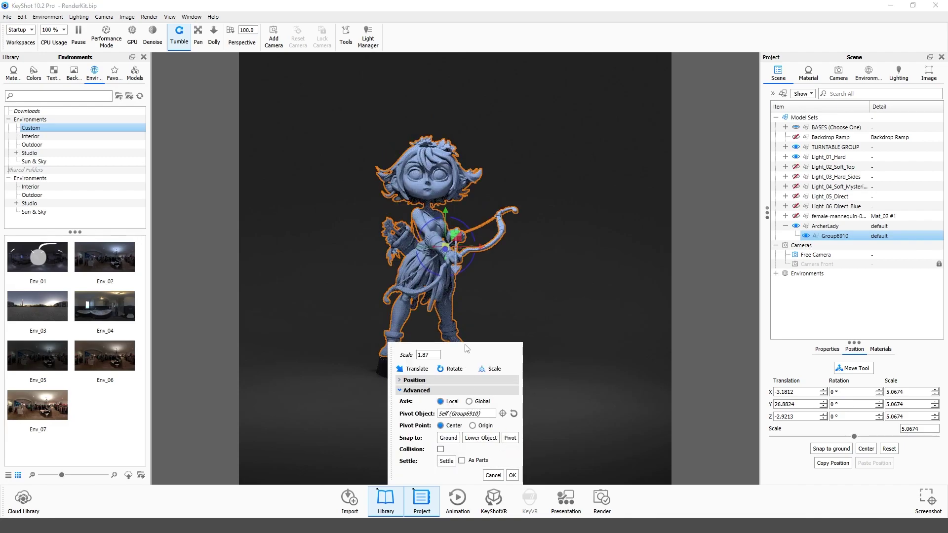
# Centre the figurine over the base along X, Z and Y, and confirm the placement.
pyautogui.moveTo(481, 247); pyautogui.dragTo(505, 249)
pyautogui.moveTo(455, 282); pyautogui.dragTo(526, 400)
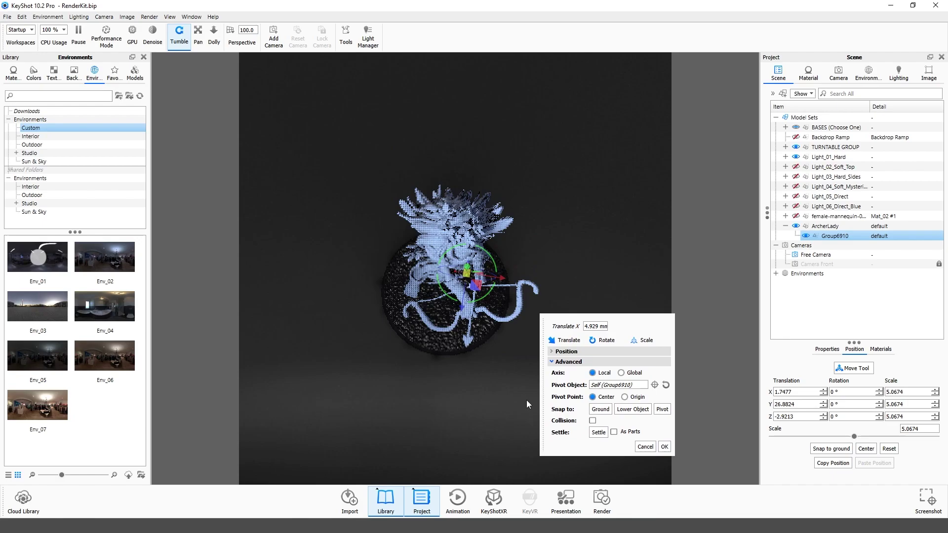
pyautogui.moveTo(473, 291); pyautogui.dragTo(474, 305)
pyautogui.moveTo(533, 298); pyautogui.dragTo(605, 179)
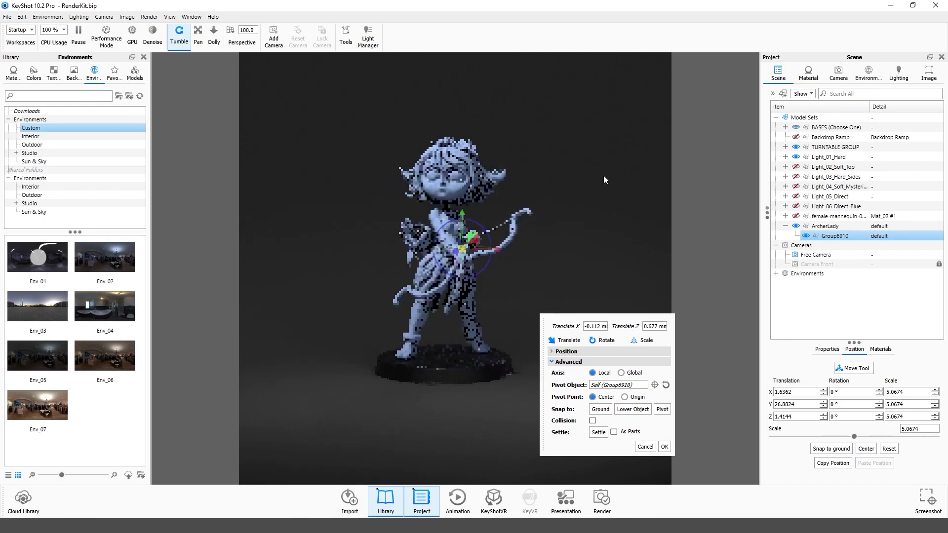
pyautogui.moveTo(461, 213); pyautogui.dragTo(461, 211)
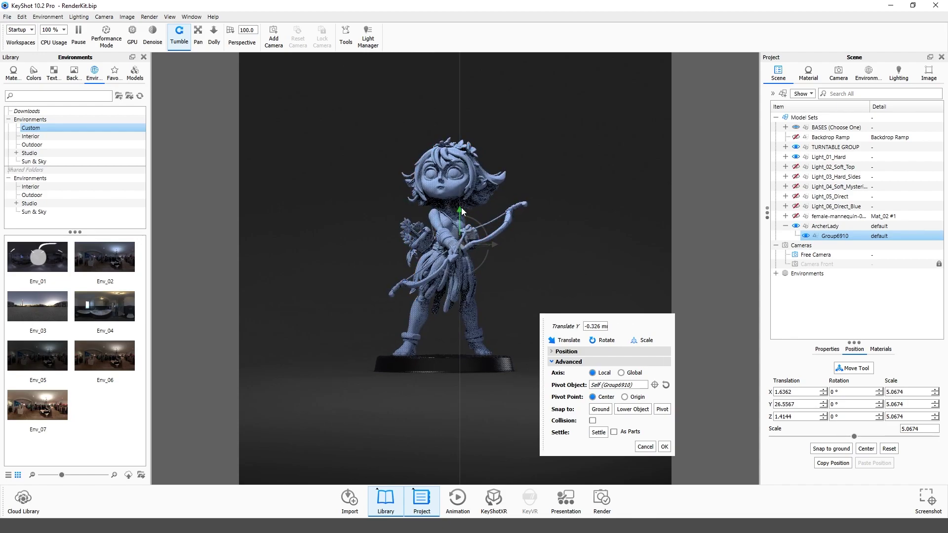
pyautogui.click(664, 446)
pyautogui.click(573, 340)
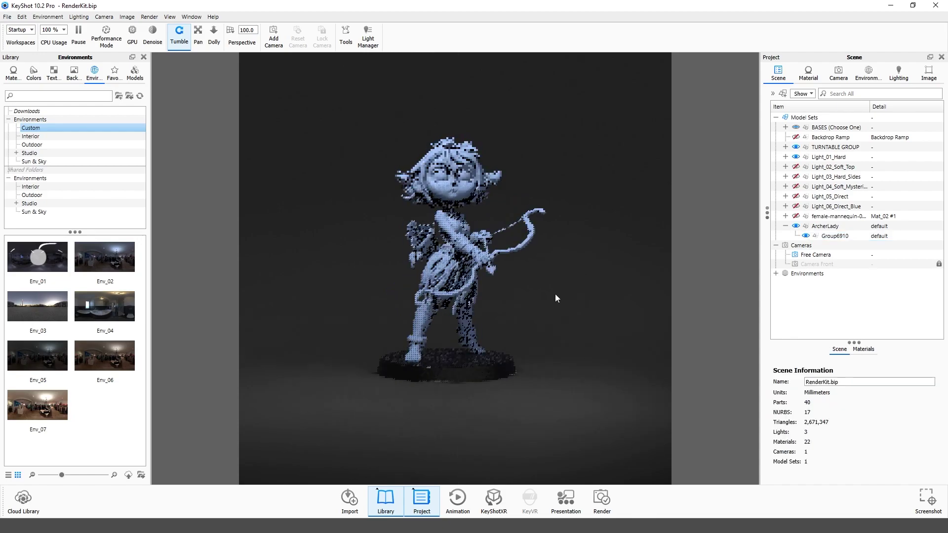
# Use Camera Front, then frame the Free Camera front-on at -90° azimuth, 204.751 mm distance.
pyautogui.click(838, 74)
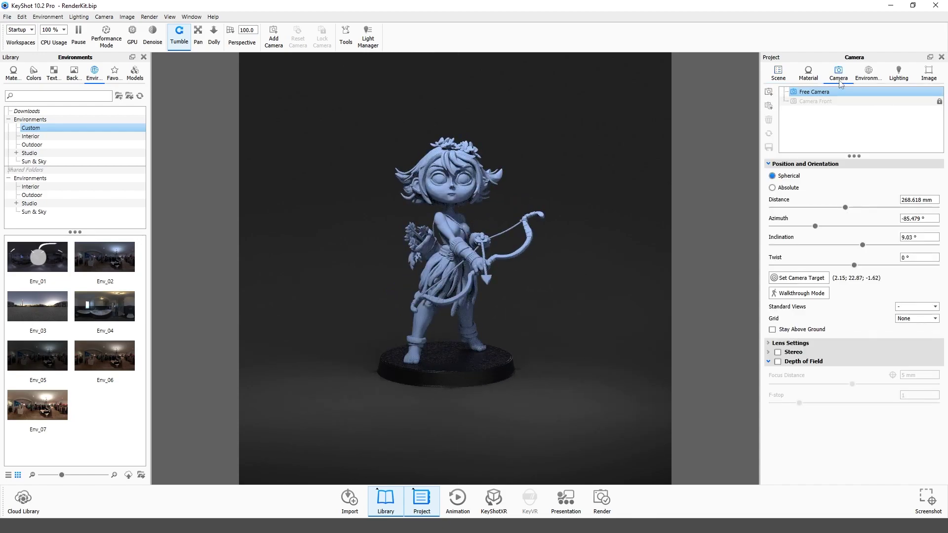
pyautogui.click(821, 102)
pyautogui.click(814, 92)
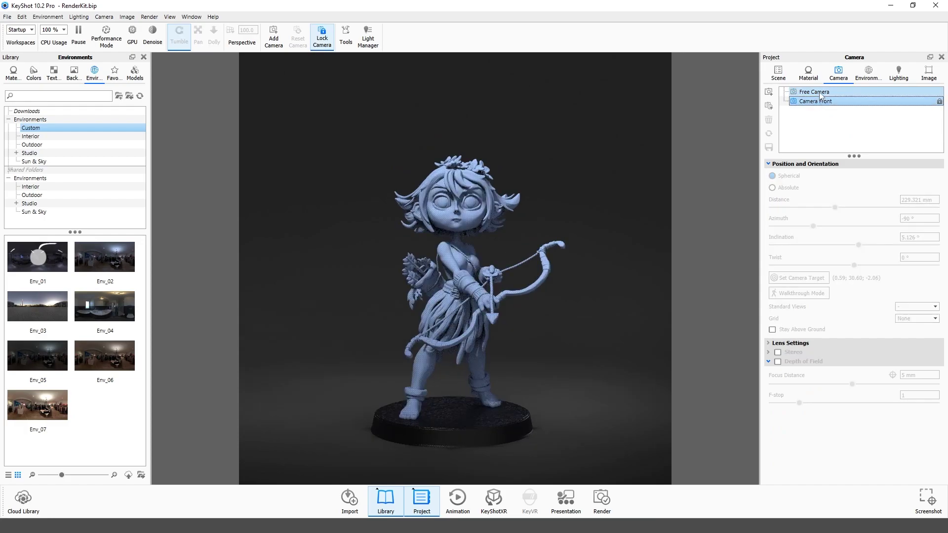
pyautogui.moveTo(540, 308)
pyautogui.mouseDown()
pyautogui.moveTo(525, 330)
pyautogui.moveTo(525, 319)
pyautogui.mouseUp()
pyautogui.moveTo(525, 319); pyautogui.dragTo(523, 294, button='middle')
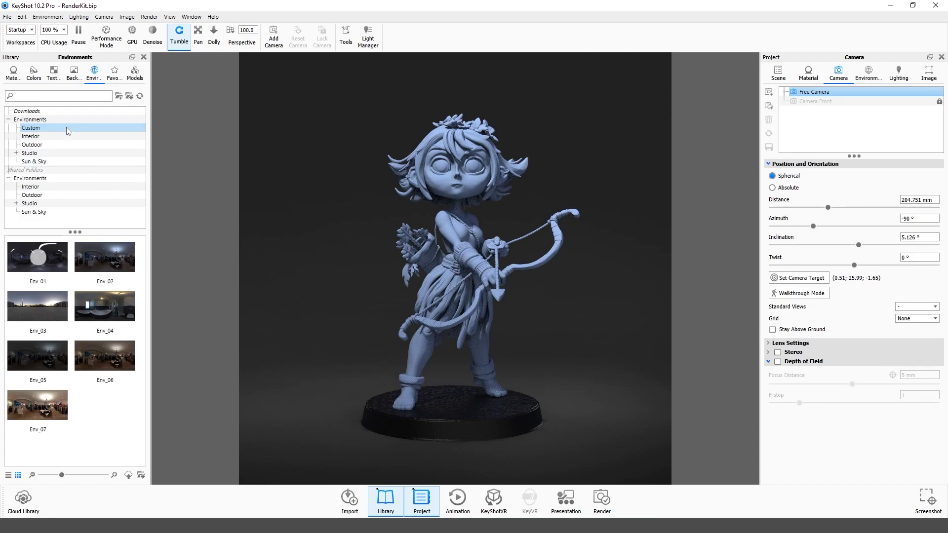
# Try Custom materials Mat_02 and Mat_15 on the figurine, ending with grey Mat_08.
pyautogui.click(13, 73)
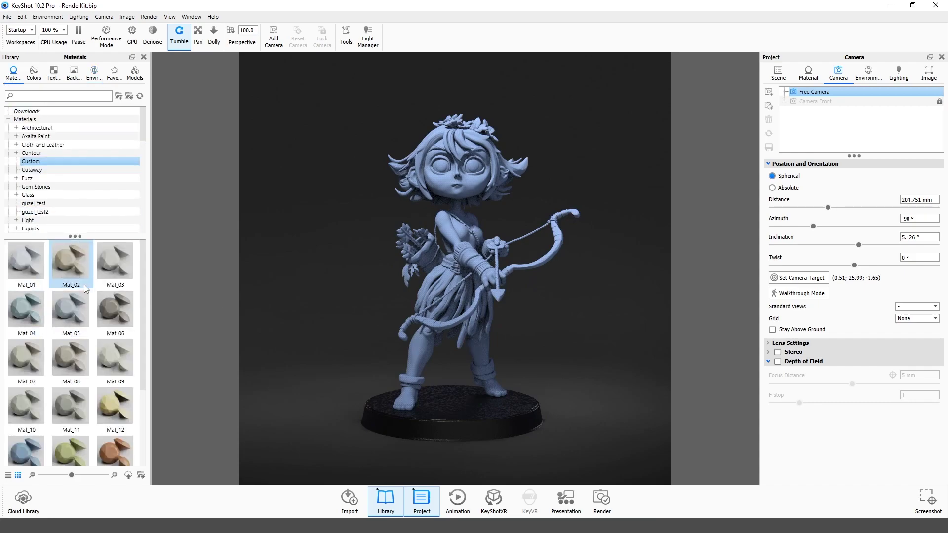
pyautogui.moveTo(79, 279); pyautogui.dragTo(453, 268)
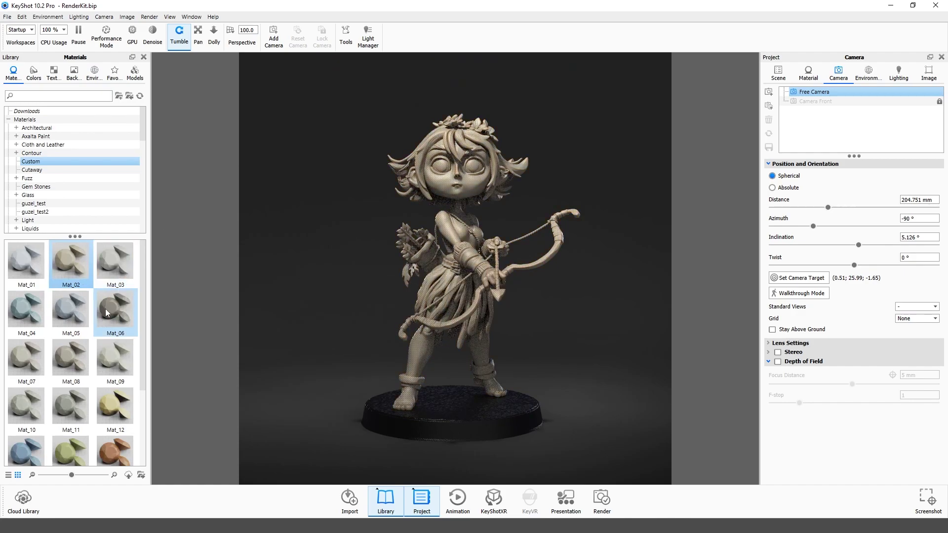
pyautogui.moveTo(73, 318); pyautogui.dragTo(453, 302)
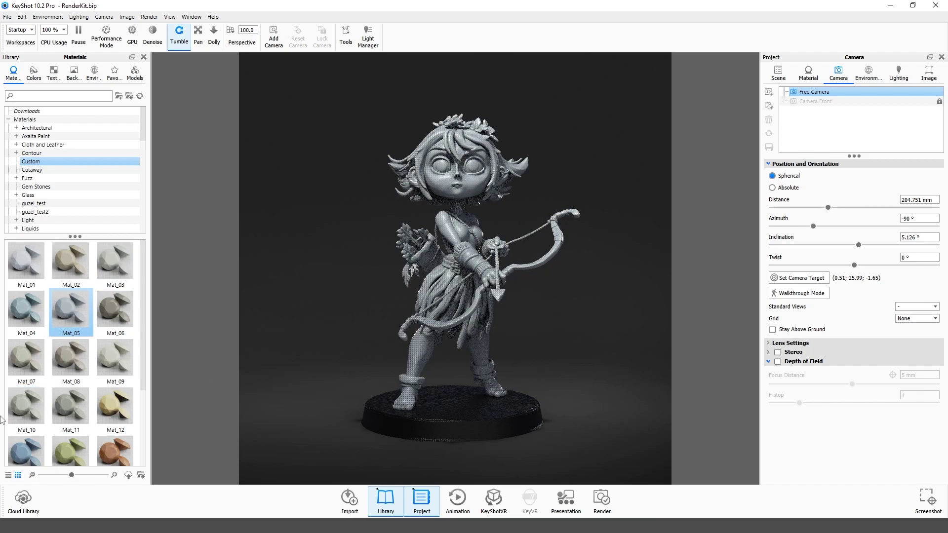
pyautogui.moveTo(115, 450); pyautogui.dragTo(466, 272)
pyautogui.moveTo(70, 358); pyautogui.dragTo(556, 295)
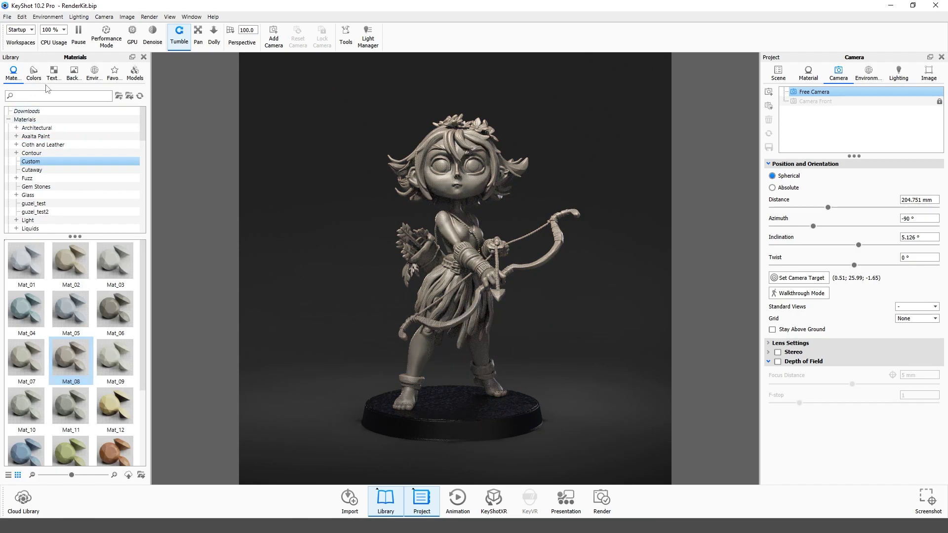
# Light the scene with the Custom Env_06 environment.
pyautogui.click(95, 73)
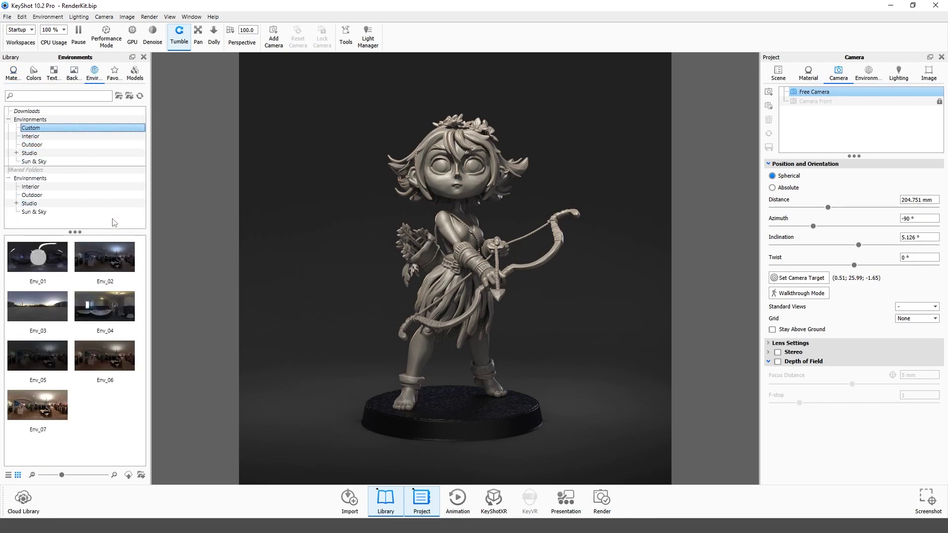
pyautogui.moveTo(282, 295); pyautogui.dragTo(226, 291)
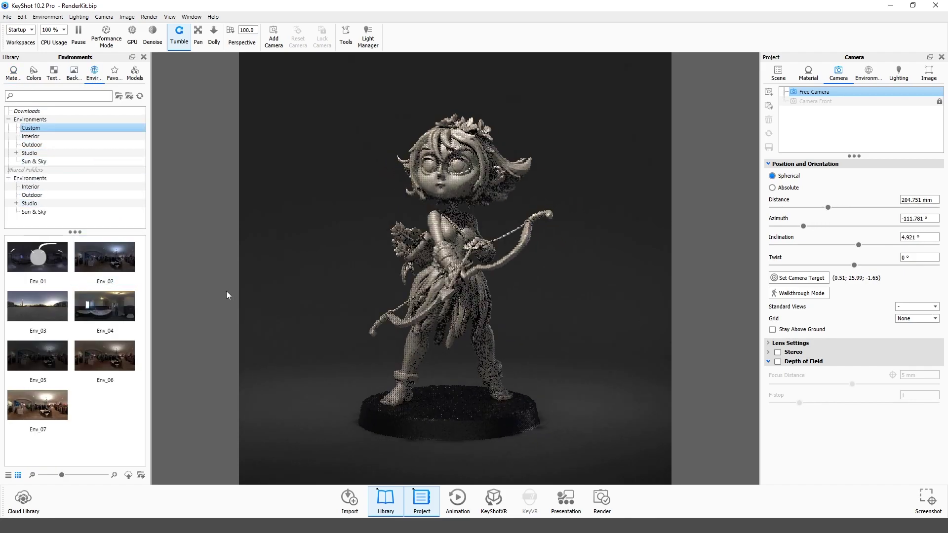
pyautogui.moveTo(385, 298); pyautogui.dragTo(361, 306)
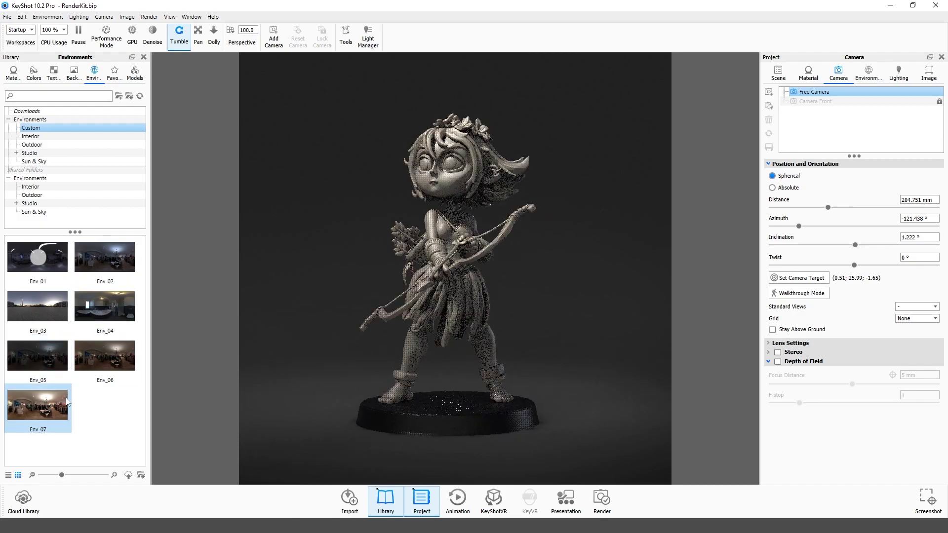
pyautogui.moveTo(85, 371); pyautogui.dragTo(348, 266)
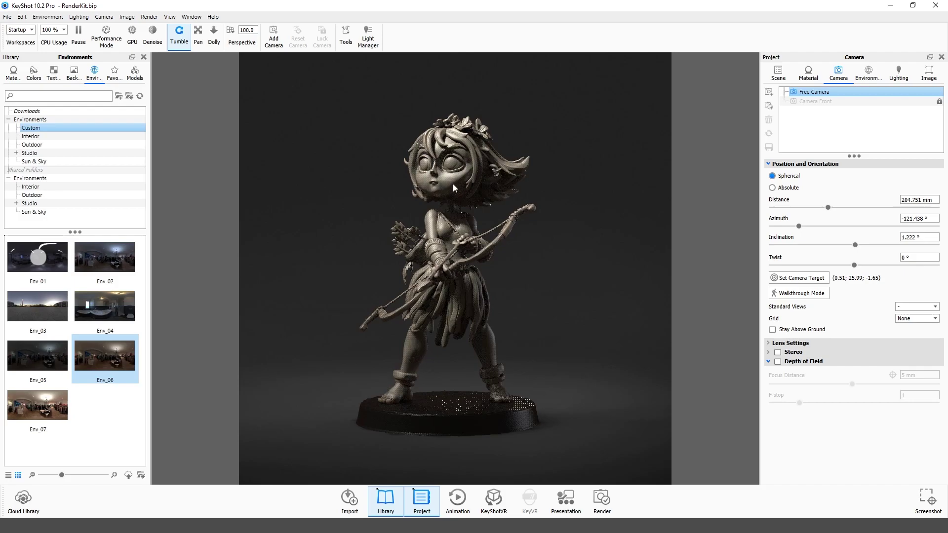
# Orbit around the figurine to check the lighting, then switch to Env_03.
pyautogui.moveTo(504, 325); pyautogui.dragTo(547, 434)
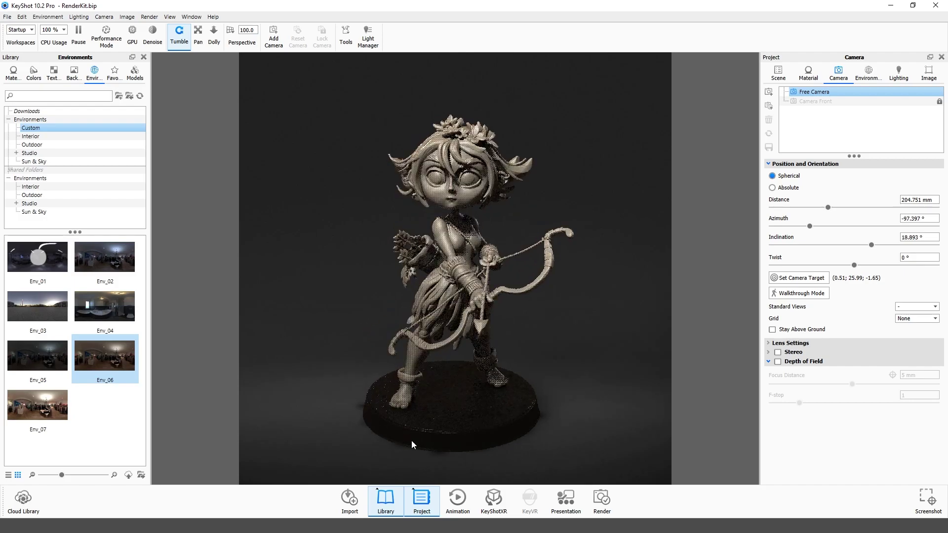
pyautogui.moveTo(413, 444)
pyautogui.mouseDown()
pyautogui.moveTo(562, 390)
pyautogui.moveTo(503, 393)
pyautogui.moveTo(414, 427)
pyautogui.mouseUp()
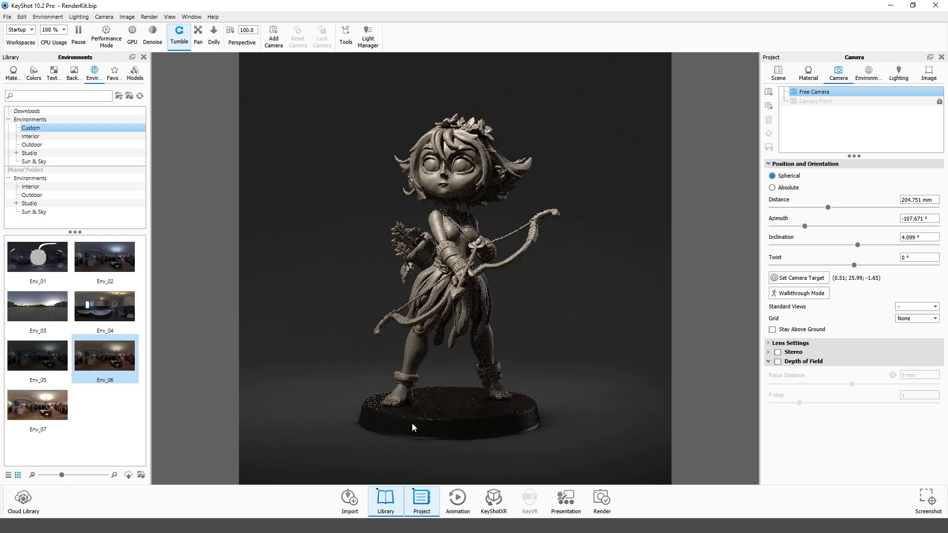
pyautogui.moveTo(346, 383); pyautogui.dragTo(464, 392)
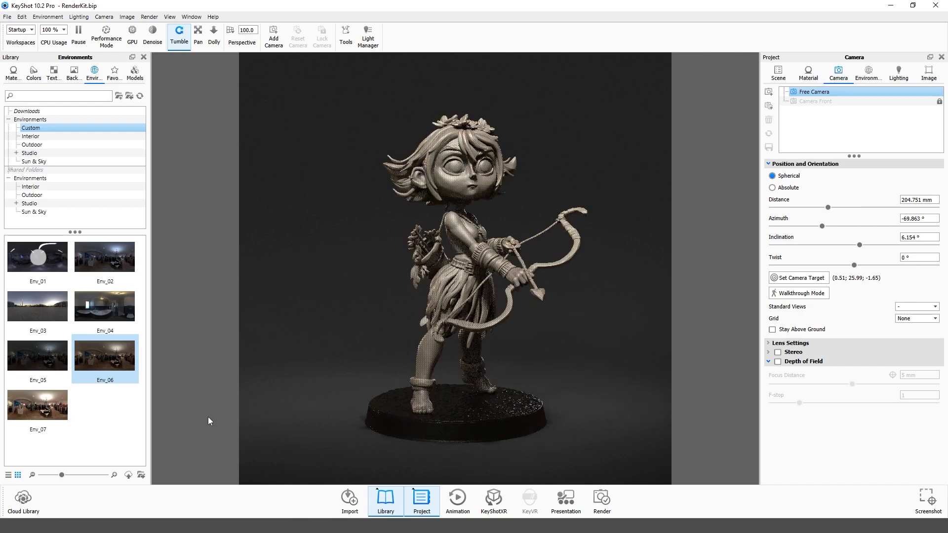
pyautogui.moveTo(44, 309); pyautogui.dragTo(300, 293)
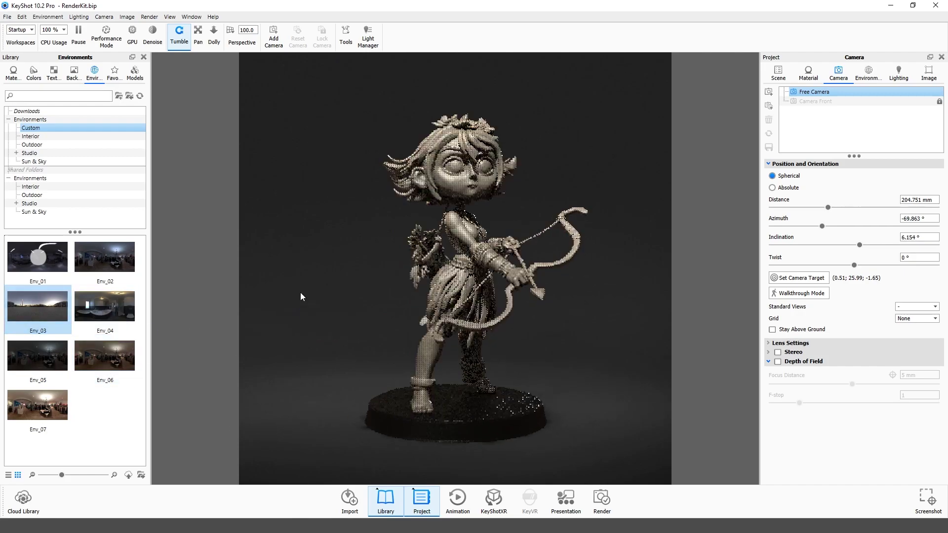
pyautogui.moveTo(608, 340); pyautogui.dragTo(587, 373)
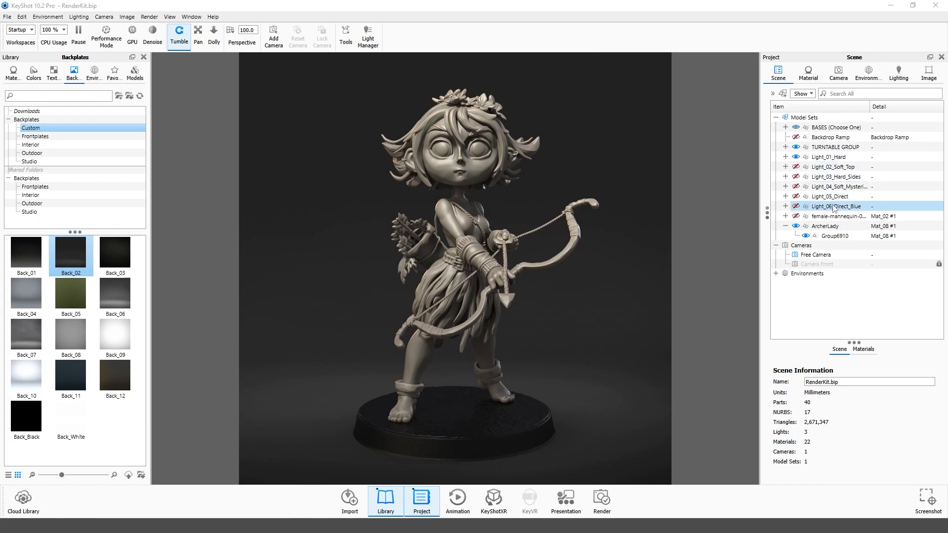
# Swap Light_01_Hard for Light_02_Soft_Top, orbit to judge it, then try Light_03_Hard_Sides.
pyautogui.click(796, 156)
pyautogui.click(796, 167)
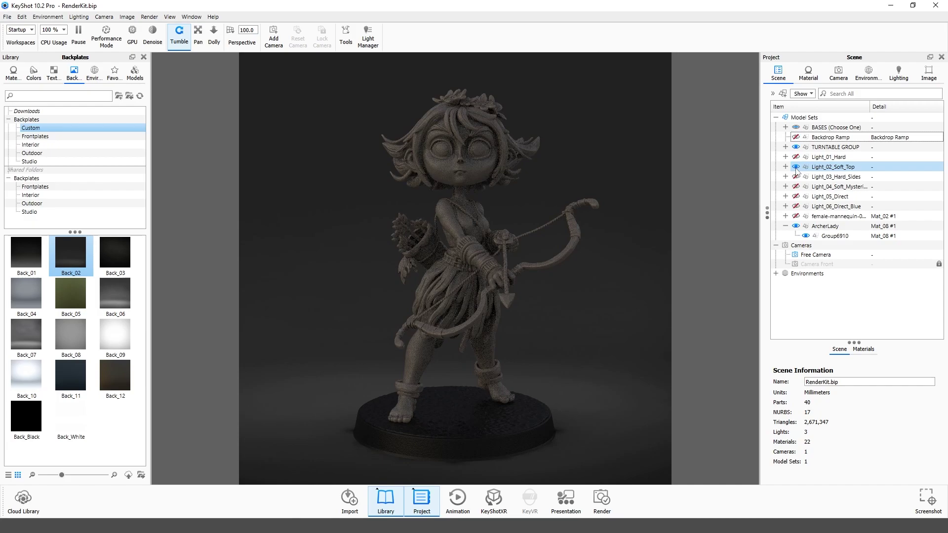
pyautogui.moveTo(437, 291); pyautogui.dragTo(485, 285)
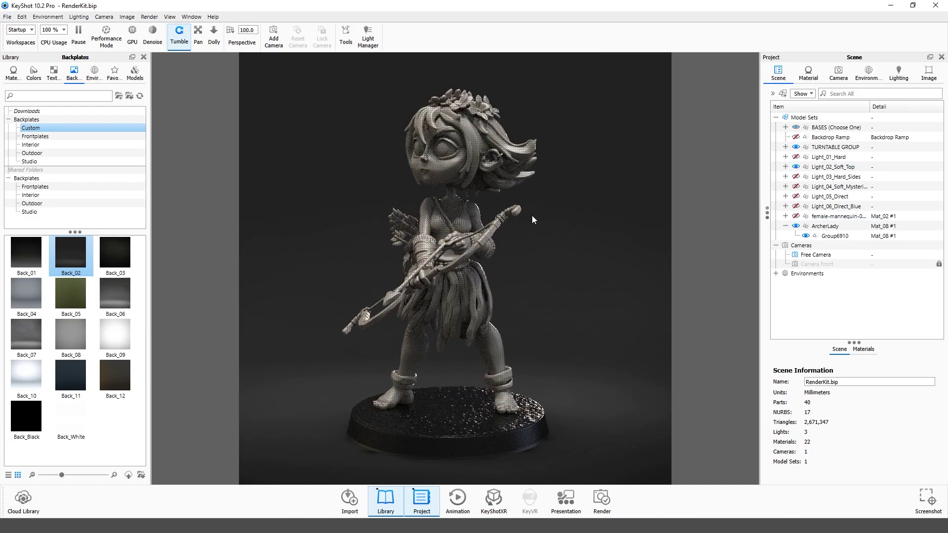
pyautogui.moveTo(531, 215); pyautogui.dragTo(668, 214)
pyautogui.click(798, 198)
pyautogui.click(795, 177)
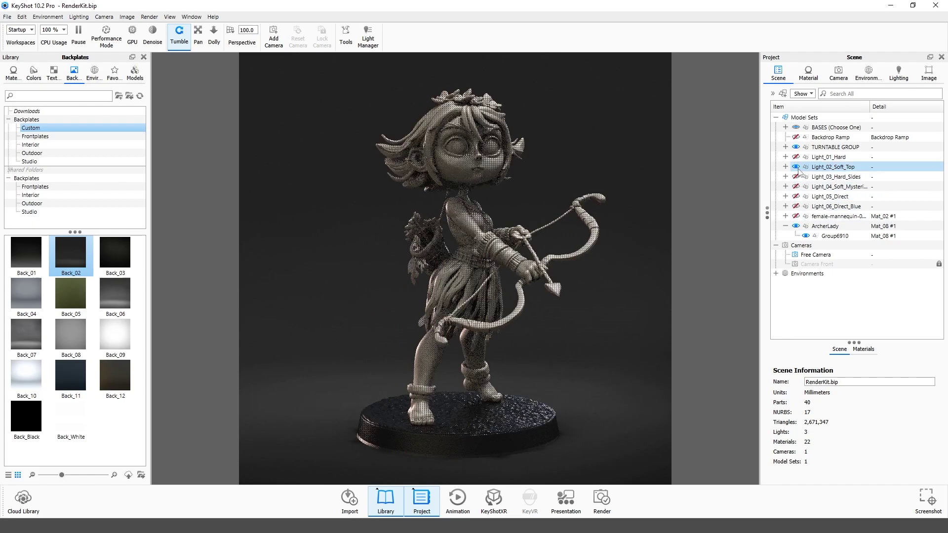
pyautogui.click(795, 177)
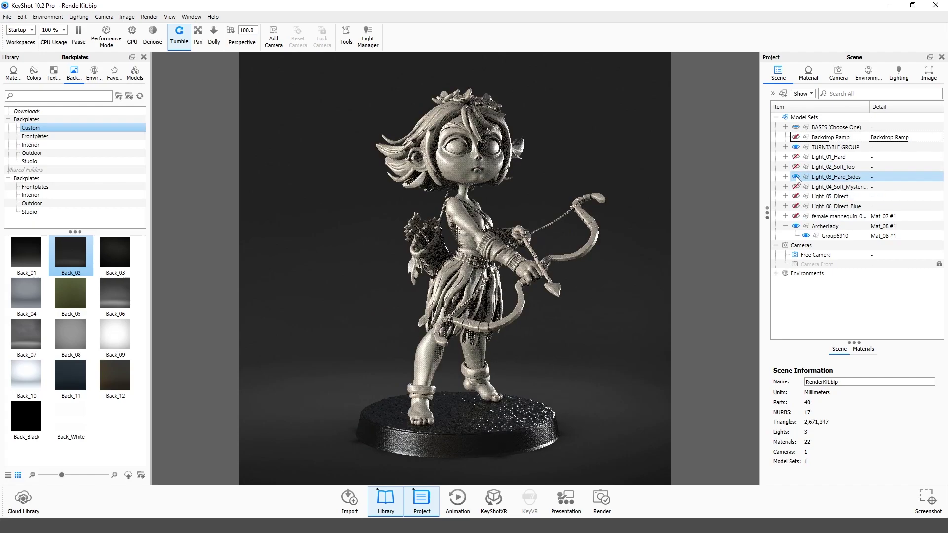
pyautogui.click(796, 178)
# Try the soft Light_04, Light_05_Direct and Light_06_Direct_Blue sets, then re-enable Light_01_Hard.
pyautogui.click(795, 187)
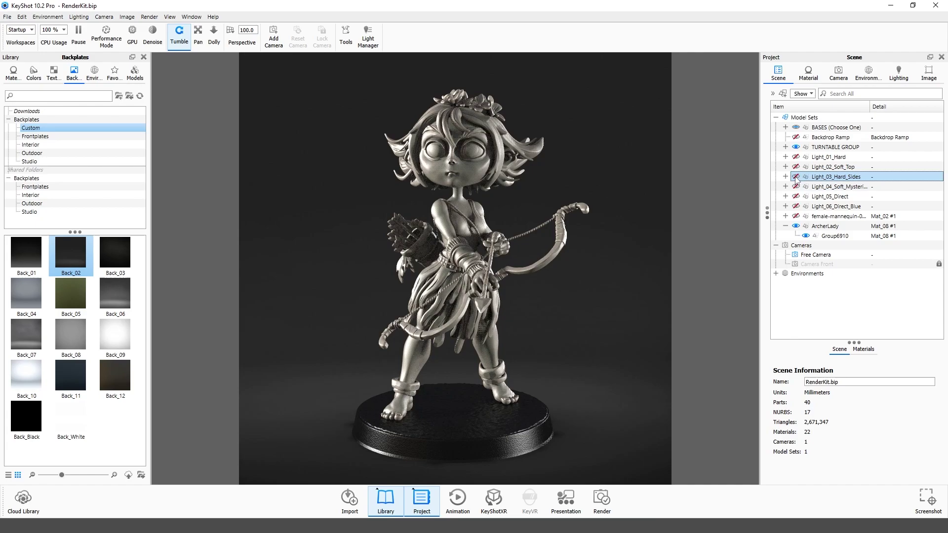
pyautogui.click(796, 197)
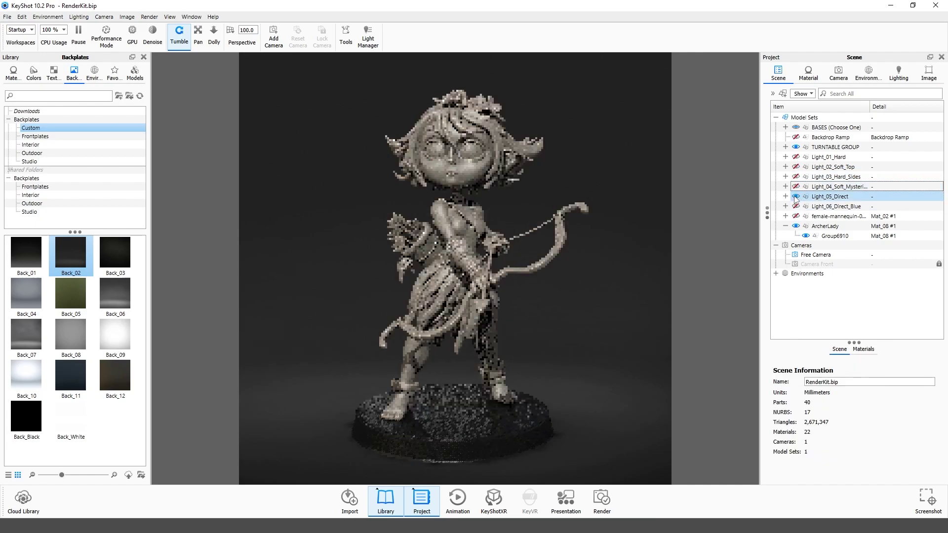
pyautogui.click(796, 207)
pyautogui.moveTo(611, 266); pyautogui.dragTo(573, 276)
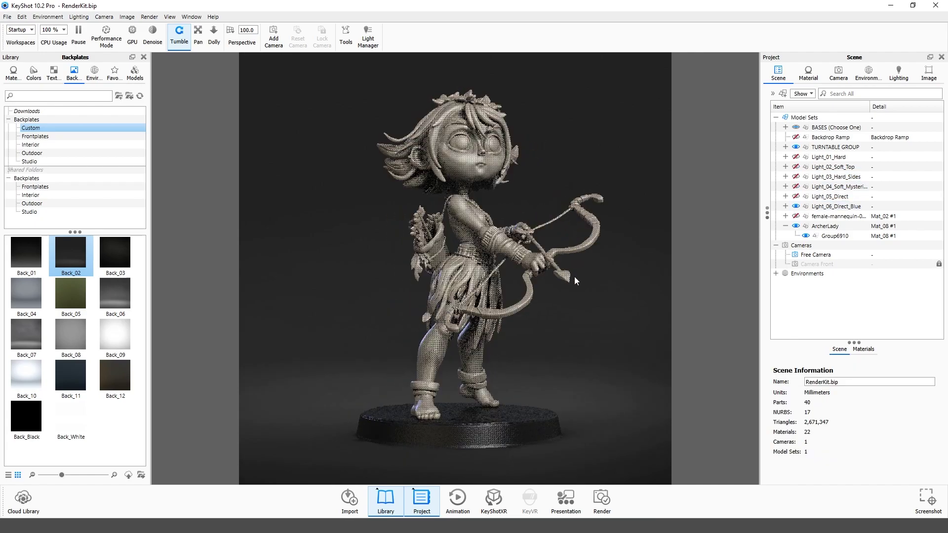
pyautogui.click(796, 206)
pyautogui.click(797, 157)
pyautogui.click(795, 157)
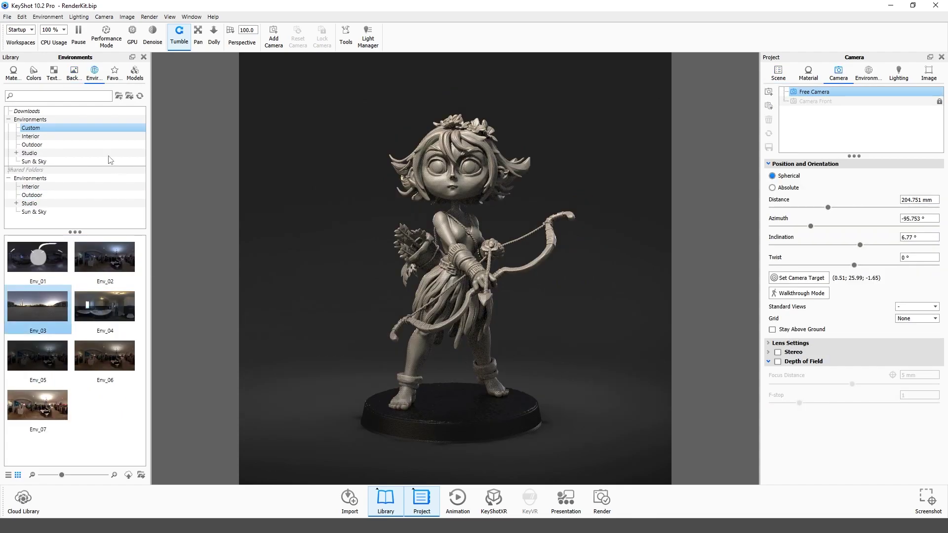
# Try the Back_05 and Back_06 backplates behind the archer, then restore the dark Back_02.
pyautogui.click(73, 74)
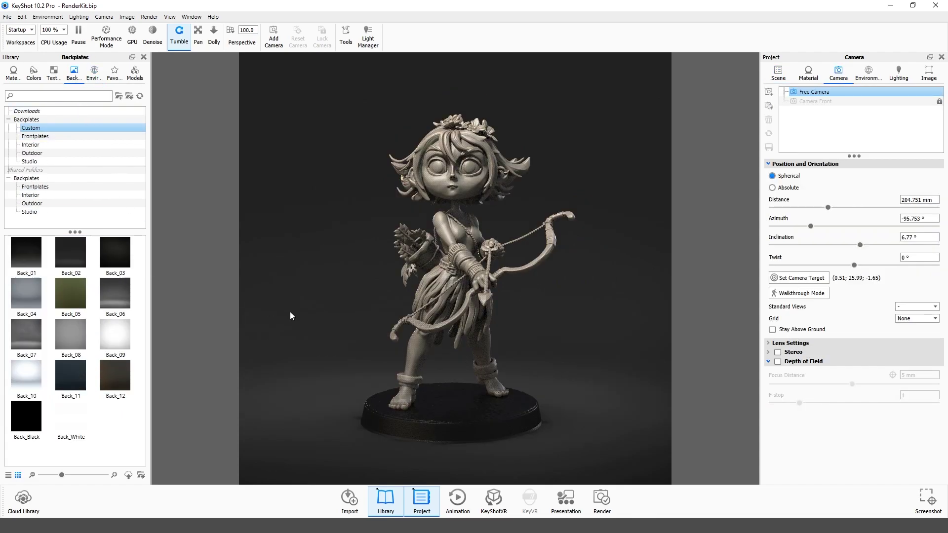
pyautogui.moveTo(71, 295); pyautogui.dragTo(297, 282)
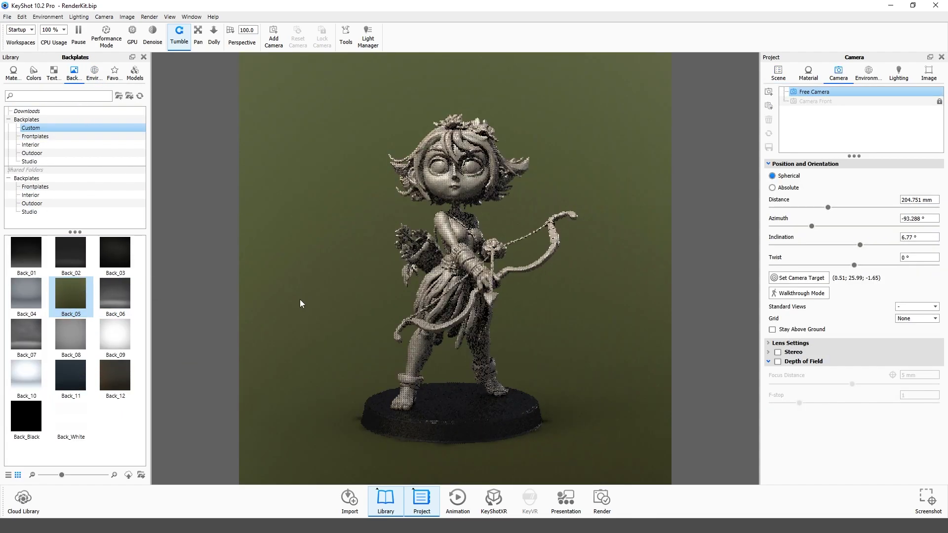
pyautogui.moveTo(119, 296); pyautogui.dragTo(582, 368)
pyautogui.moveTo(75, 258); pyautogui.dragTo(603, 356)
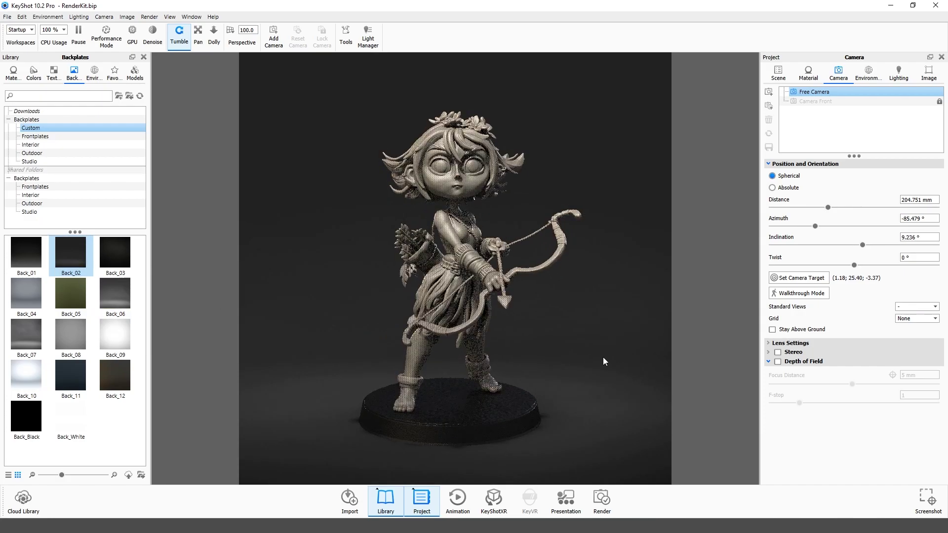
# Make the Backdrop Ramp visible and orbit the view to see it behind the archer.
pyautogui.click(779, 74)
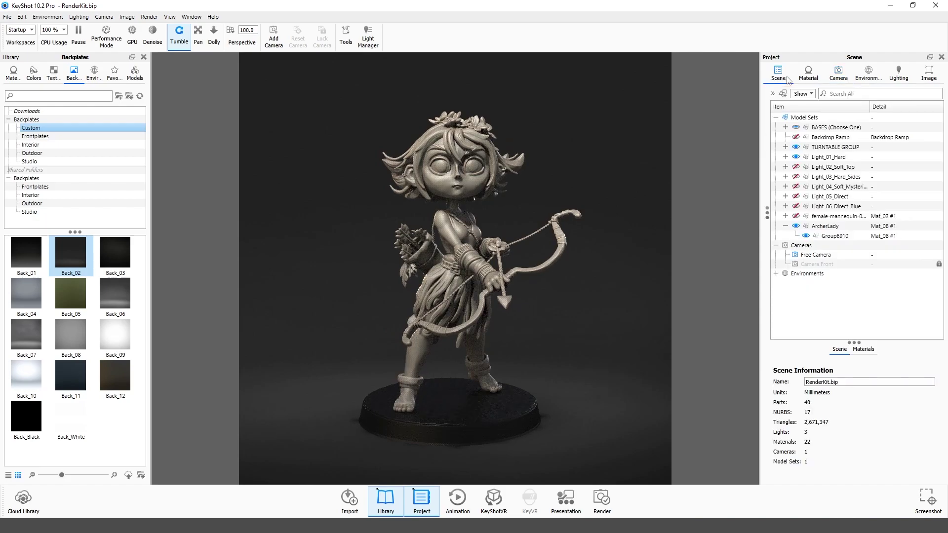
pyautogui.click(823, 141)
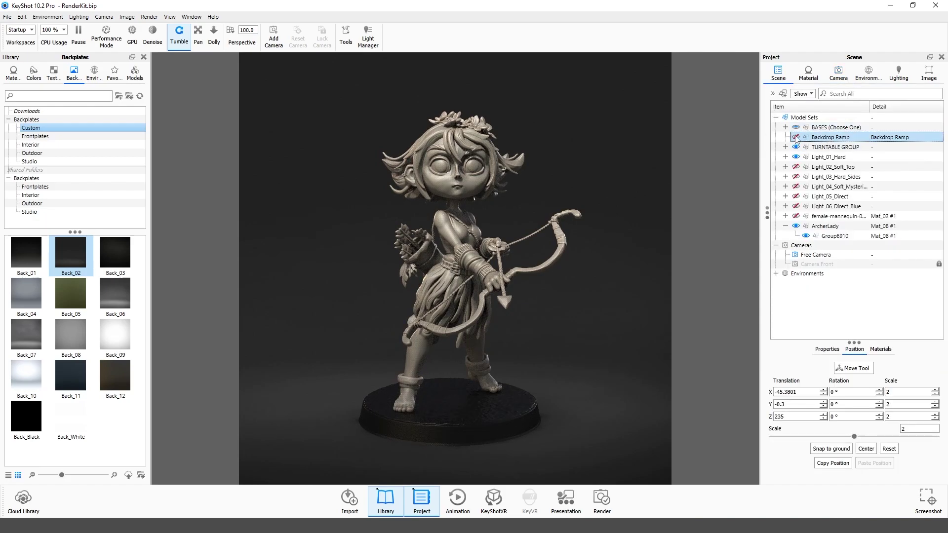
pyautogui.click(795, 137)
pyautogui.scroll(-10, 522, 370)
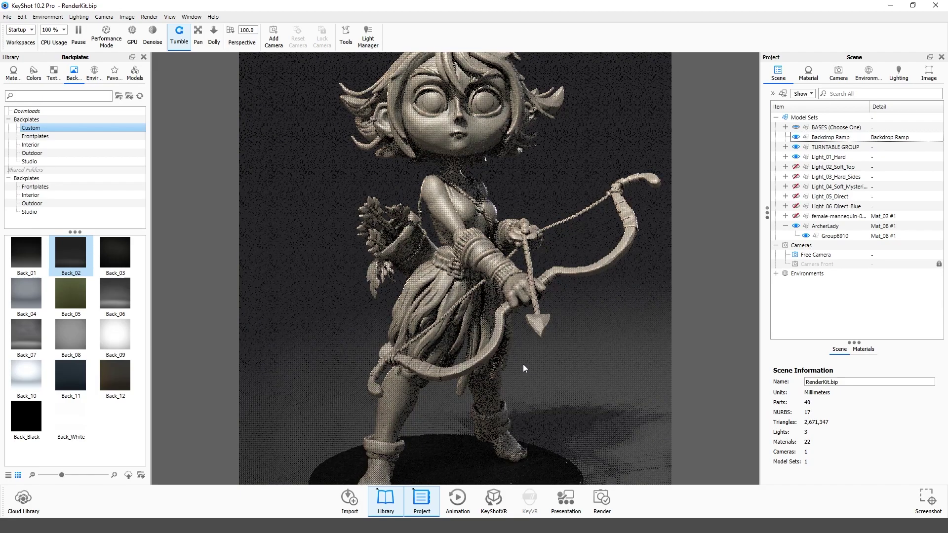
pyautogui.click(561, 245)
pyautogui.moveTo(561, 244); pyautogui.dragTo(443, 309)
pyautogui.click(837, 74)
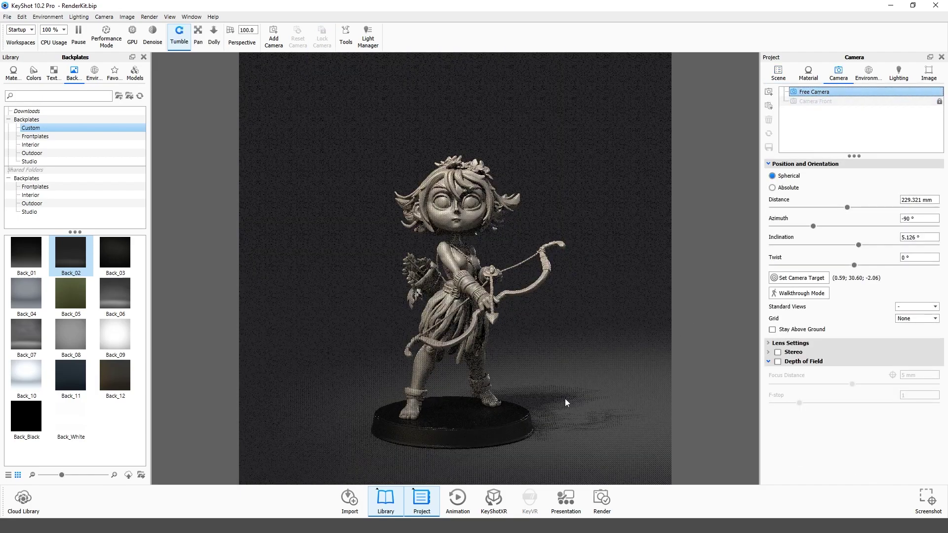
pyautogui.click(778, 73)
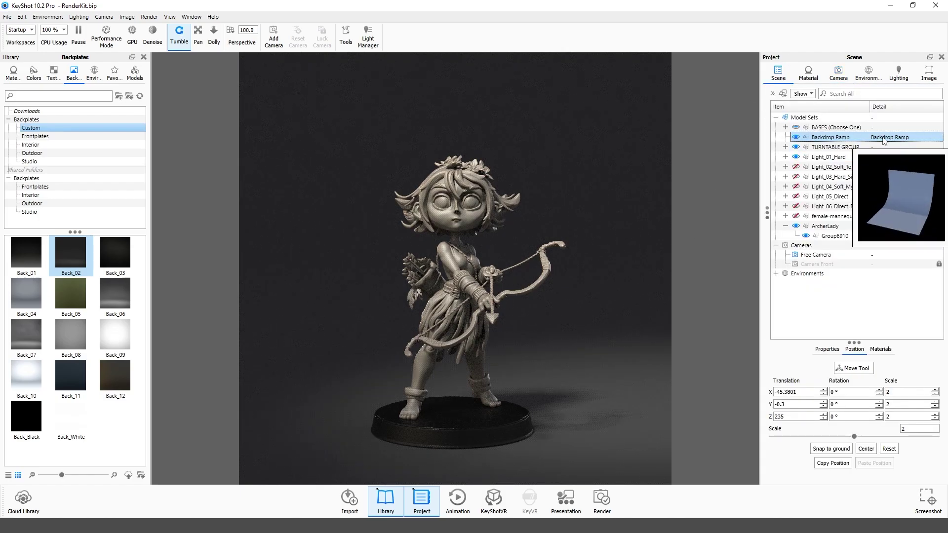
# Try cream, white and red diffuse tints on the Backdrop Ramp, then cancel to keep dark grey.
pyautogui.doubleClick(897, 138)
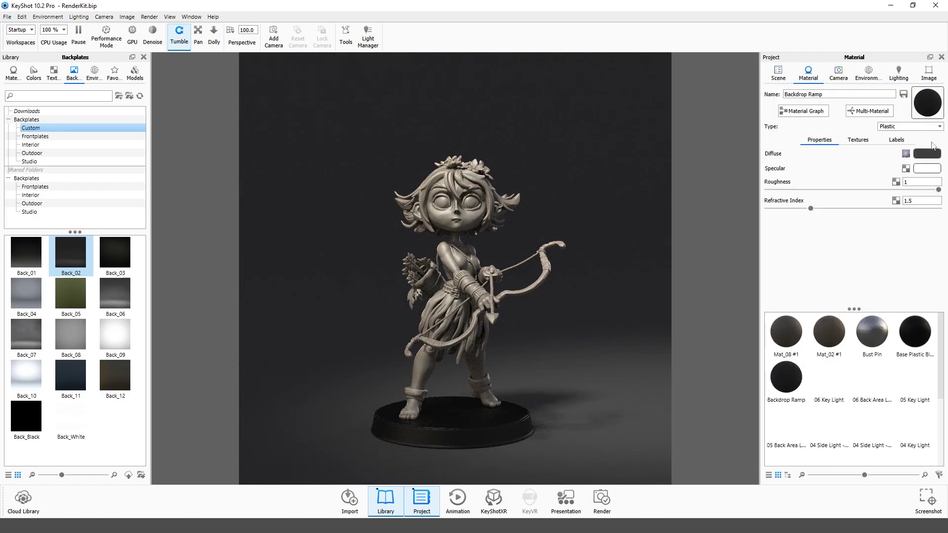
pyautogui.click(927, 153)
pyautogui.moveTo(819, 90); pyautogui.dragTo(794, 60)
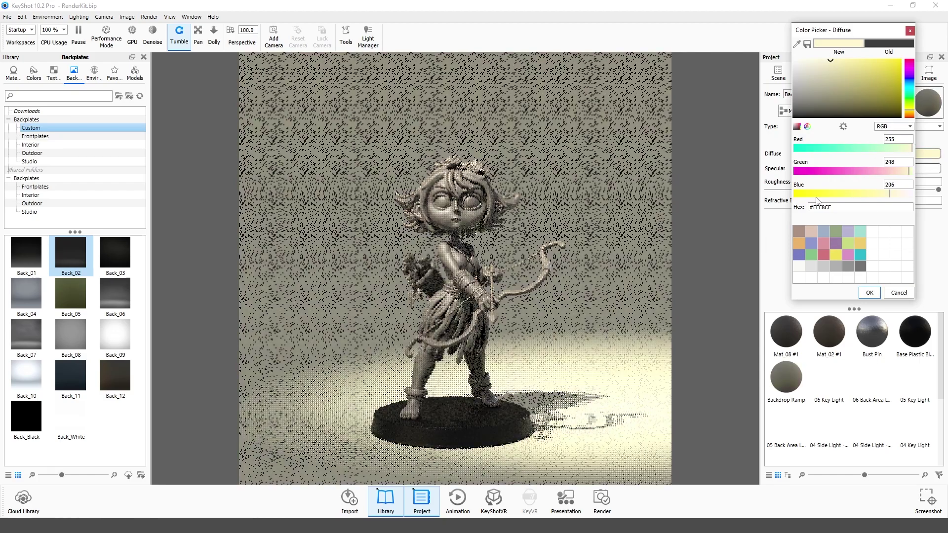
pyautogui.moveTo(583, 276); pyautogui.dragTo(583, 254)
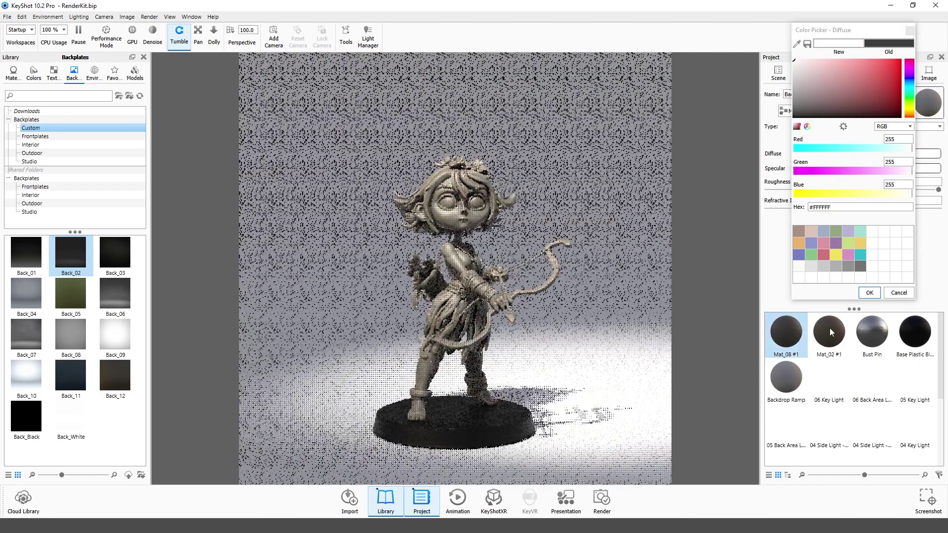
pyautogui.click(879, 82)
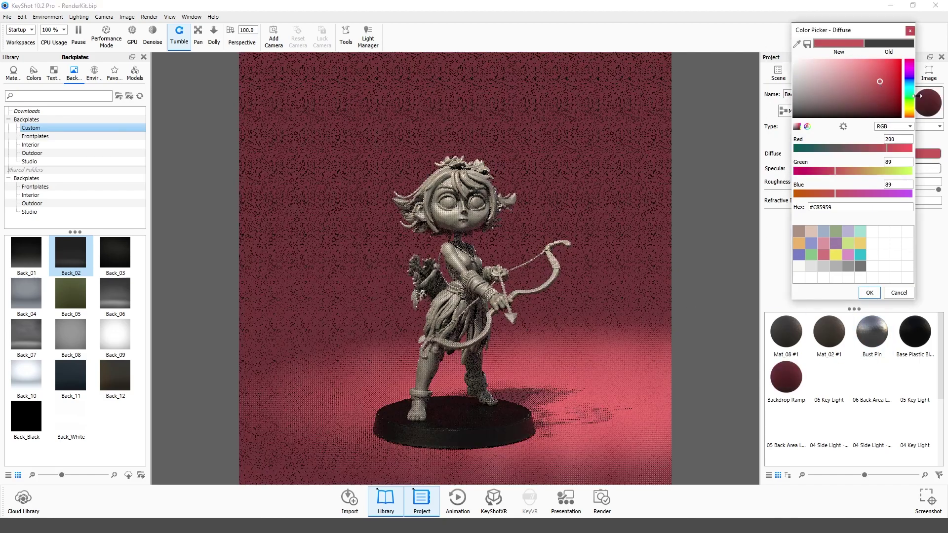
pyautogui.click(899, 293)
pyautogui.click(778, 73)
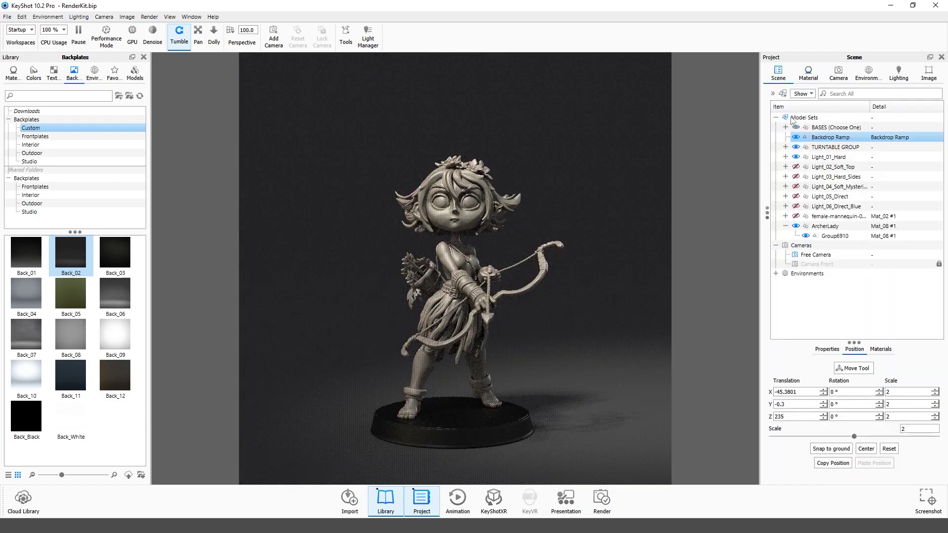
# Set the still render output to PNG with alpha for render.30.png and move the dialog aside.
pyautogui.click(791, 119)
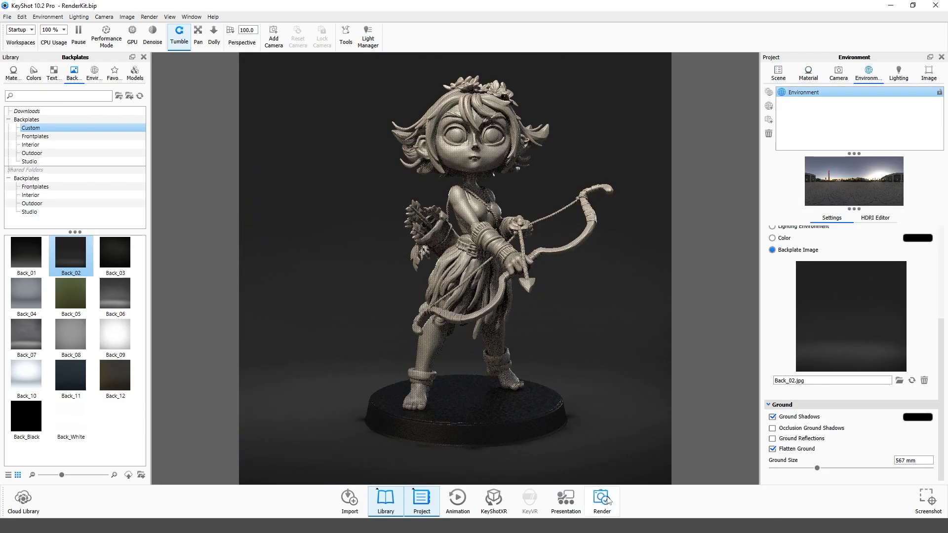
pyautogui.click(602, 500)
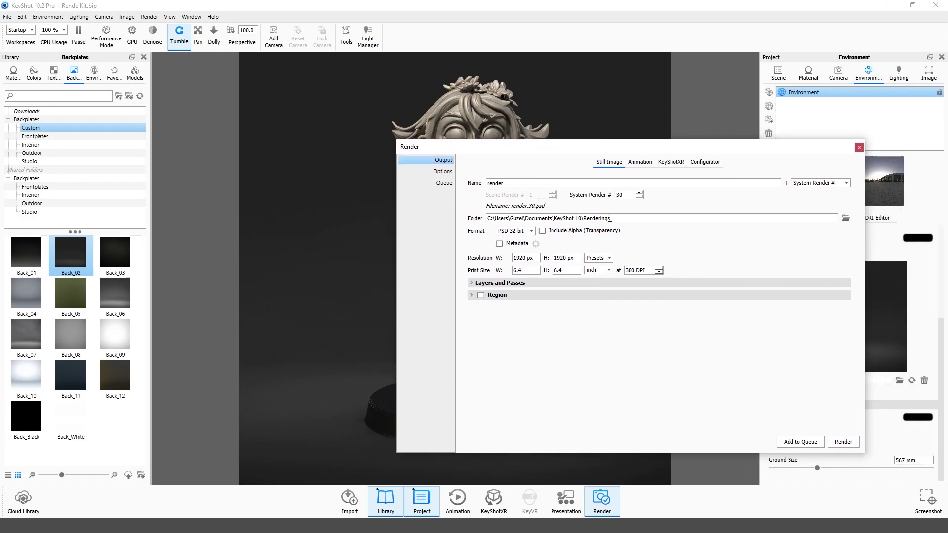
pyautogui.click(516, 231)
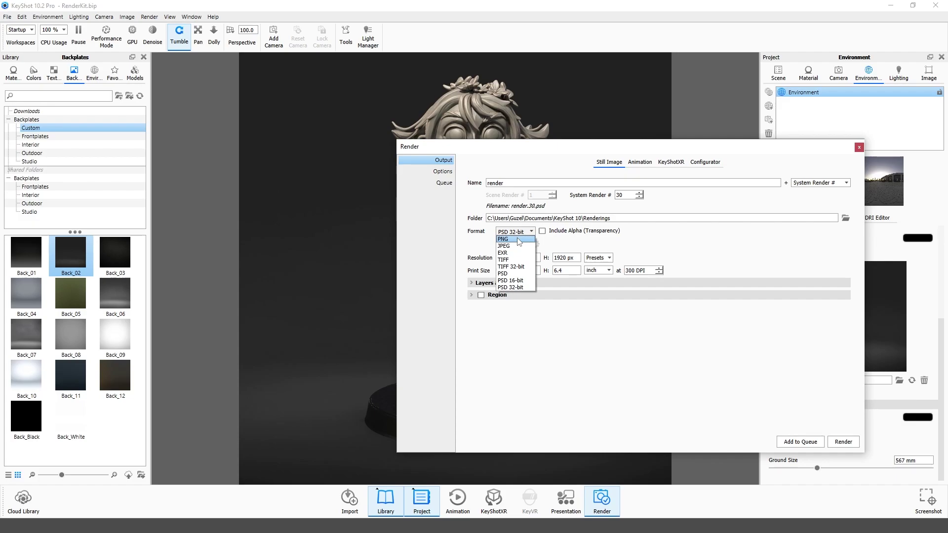
pyautogui.click(518, 240)
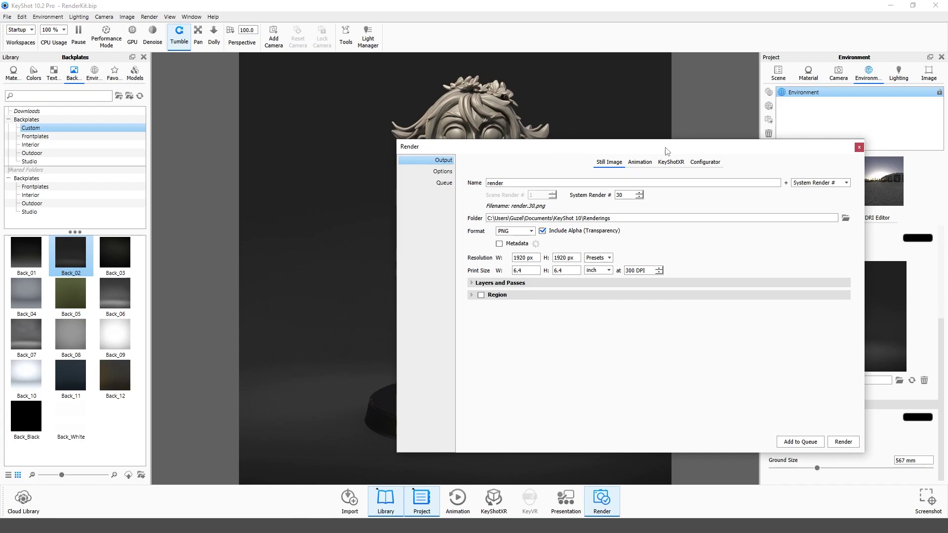
pyautogui.moveTo(750, 148); pyautogui.dragTo(681, 491)
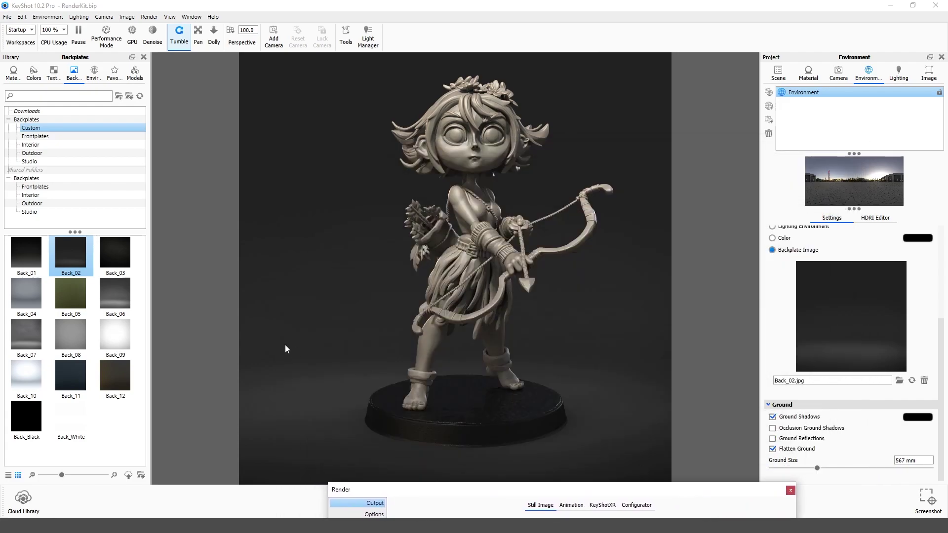
# Apply the Back_Black backplate, then scale the placed render to fill the canvas and commit it.
pyautogui.moveTo(26, 431); pyautogui.dragTo(291, 289)
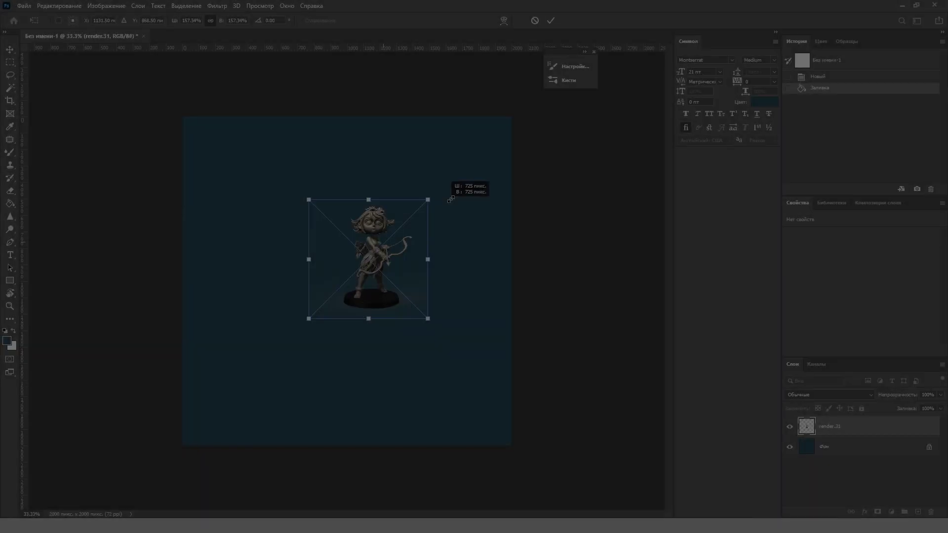
pyautogui.moveTo(433, 201); pyautogui.dragTo(653, 29)
pyautogui.moveTo(496, 198); pyautogui.dragTo(351, 335)
pyautogui.press('g')
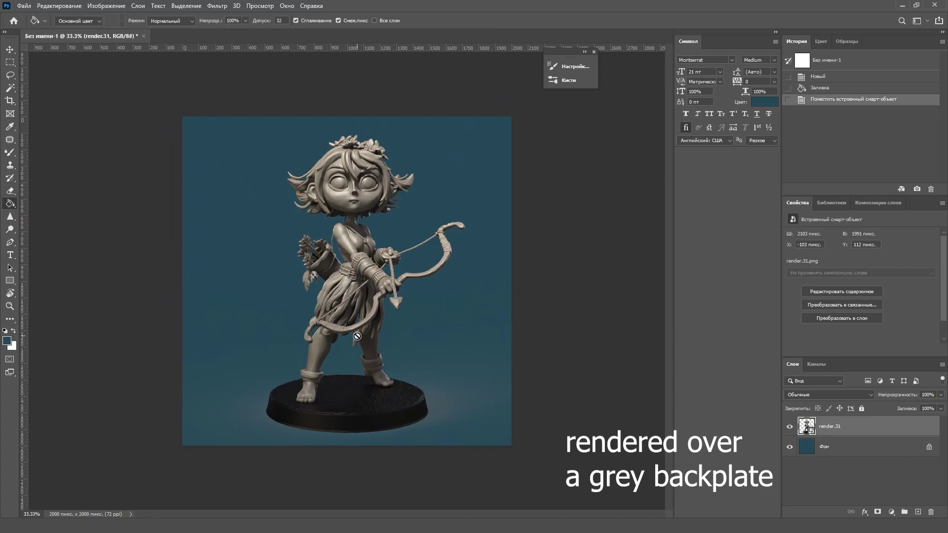
pyautogui.keyDown('alt'); pyautogui.scroll(10, 353, 335); pyautogui.keyUp('alt')
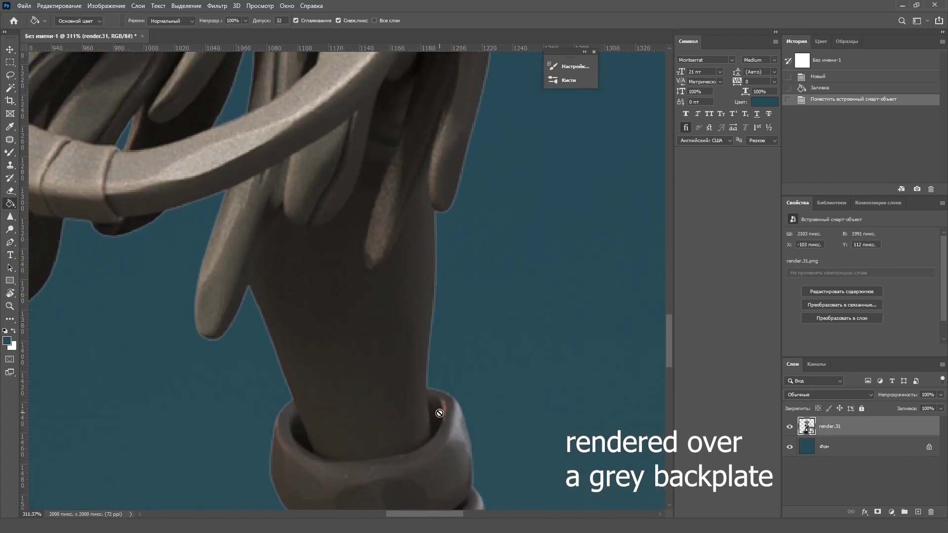
pyautogui.keyDown('alt'); pyautogui.scroll(-8, 491, 446); pyautogui.keyUp('alt')
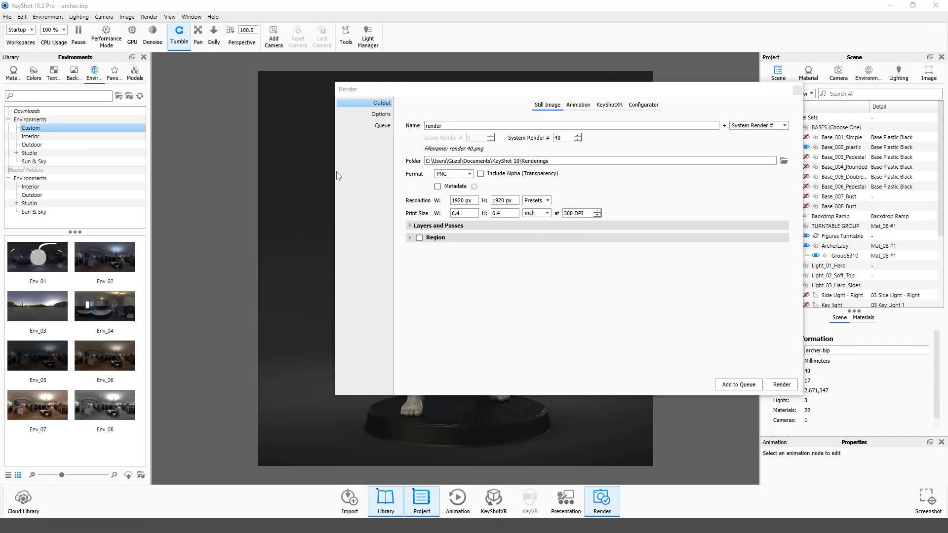
# Switch the render engine to GPU Mode and start the 1920×1920 still render.
pyautogui.click(378, 116)
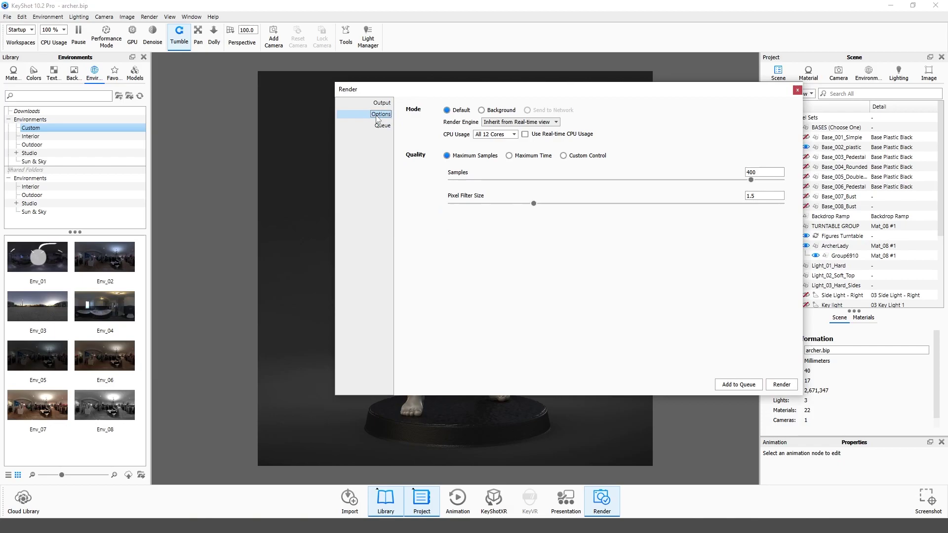
pyautogui.click(540, 123)
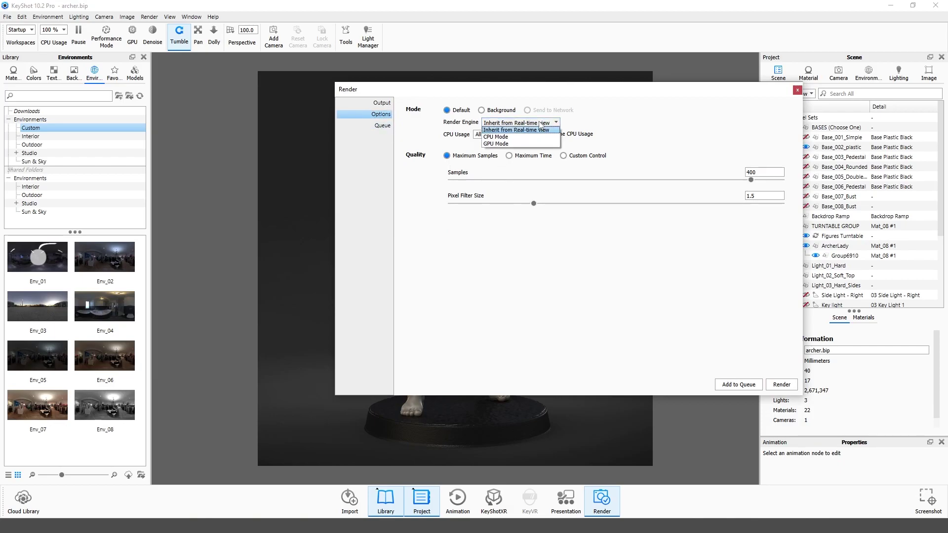
pyautogui.click(537, 144)
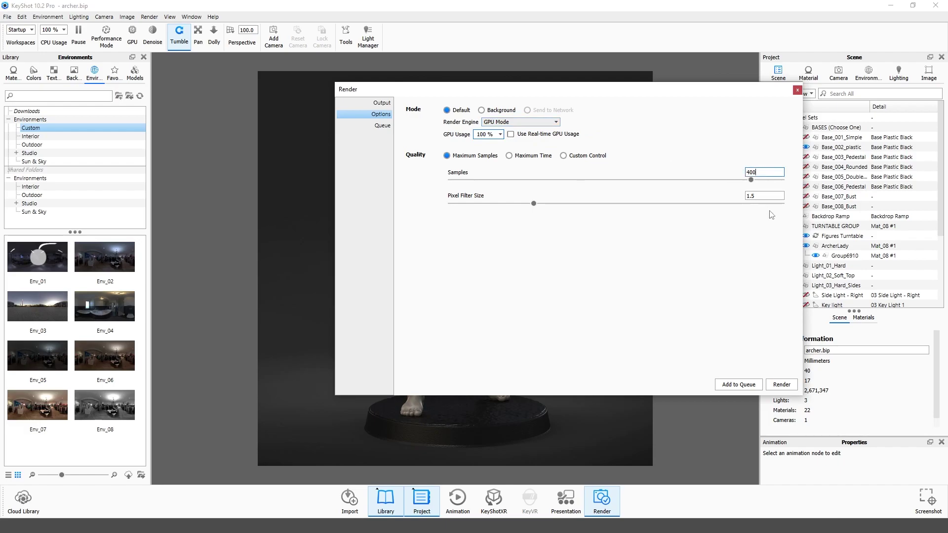
pyautogui.click(781, 384)
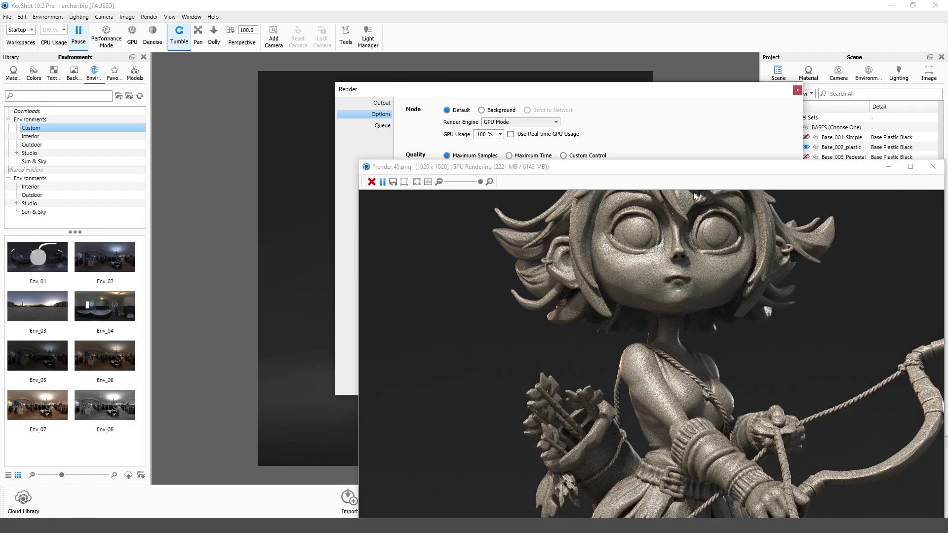
# Maximize the render output window, then view render.40.png from the Renderings folder.
pyautogui.moveTo(699, 171); pyautogui.dragTo(571, 33)
pyautogui.doubleClick(570, 33)
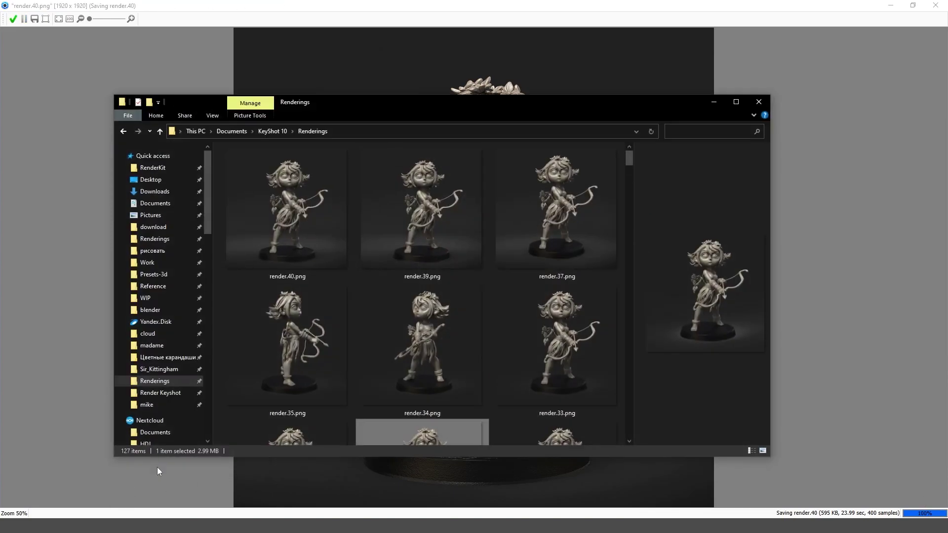
pyautogui.click(321, 218)
pyautogui.press('Return')
pyautogui.scroll(3, 634, 289)
pyautogui.scroll(-4, 634, 290)
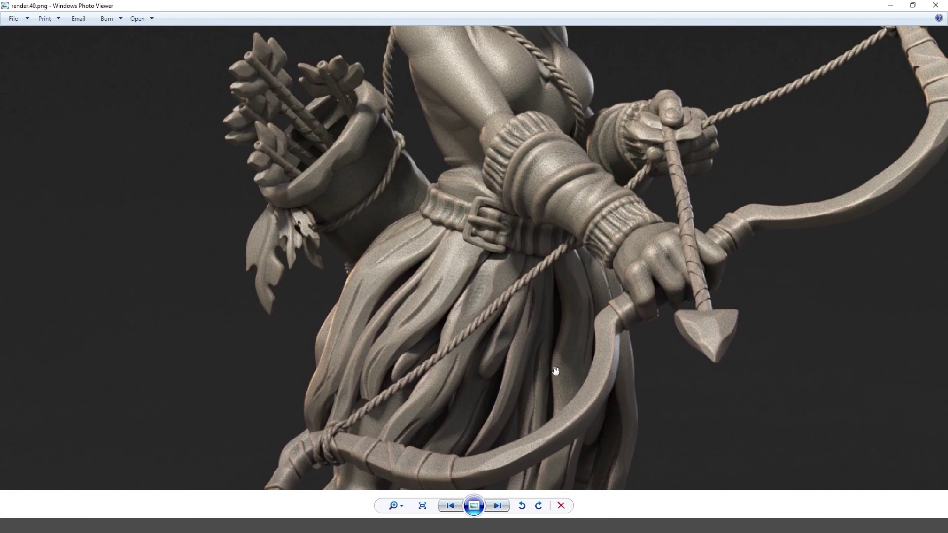
pyautogui.click(935, 5)
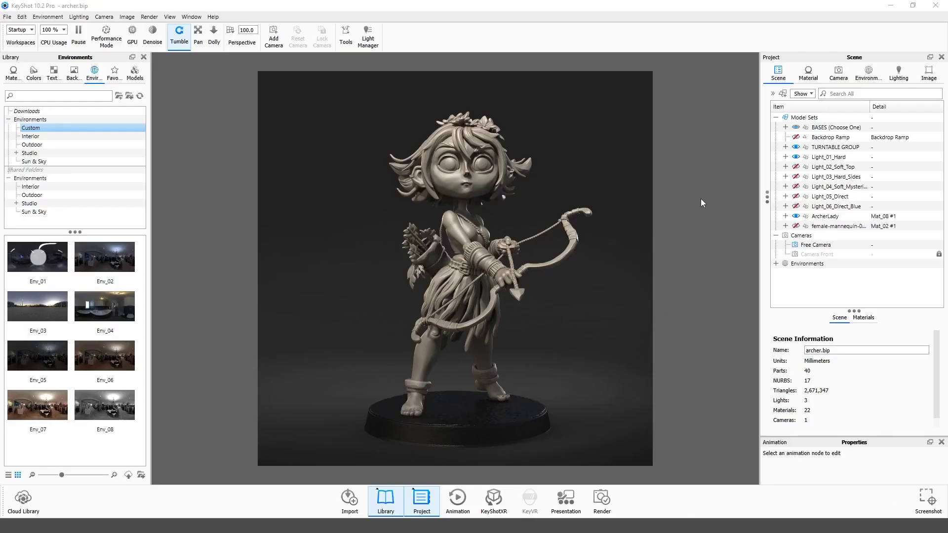
# Expand TURNTABLE GROUP and move ArcherLady inside it.
pyautogui.click(820, 147)
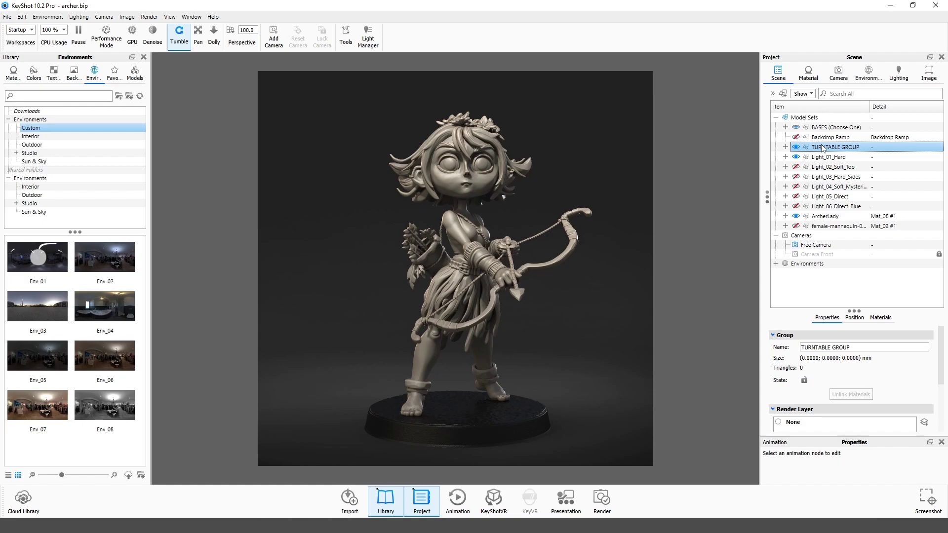
pyautogui.click(785, 147)
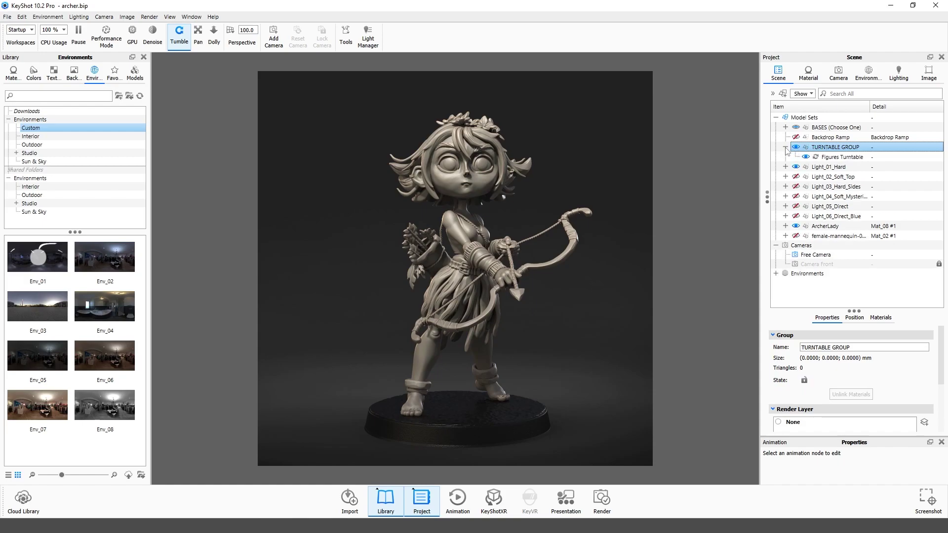
pyautogui.click(830, 227)
pyautogui.moveTo(833, 229); pyautogui.dragTo(848, 148)
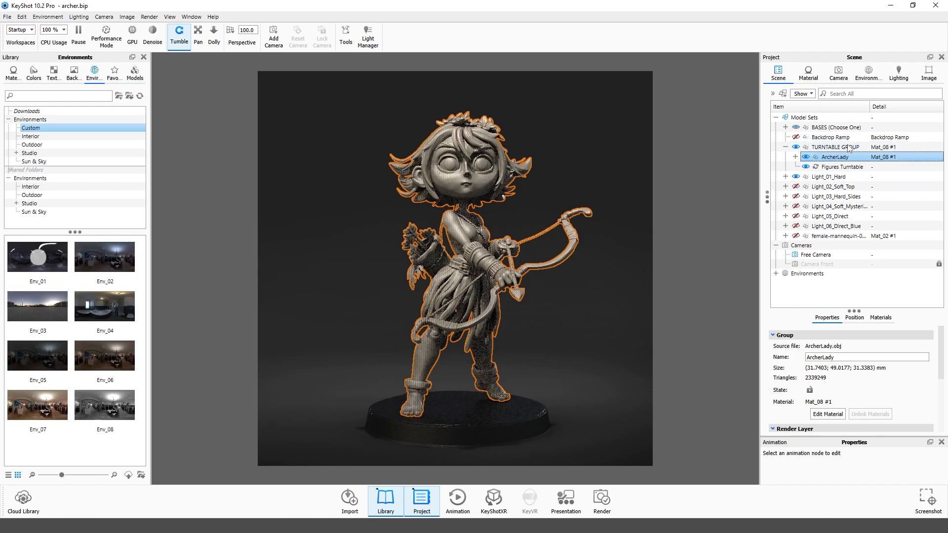
# Show the animation timeline and scrub the Figures Turntable to frame 24.
pyautogui.click(469, 502)
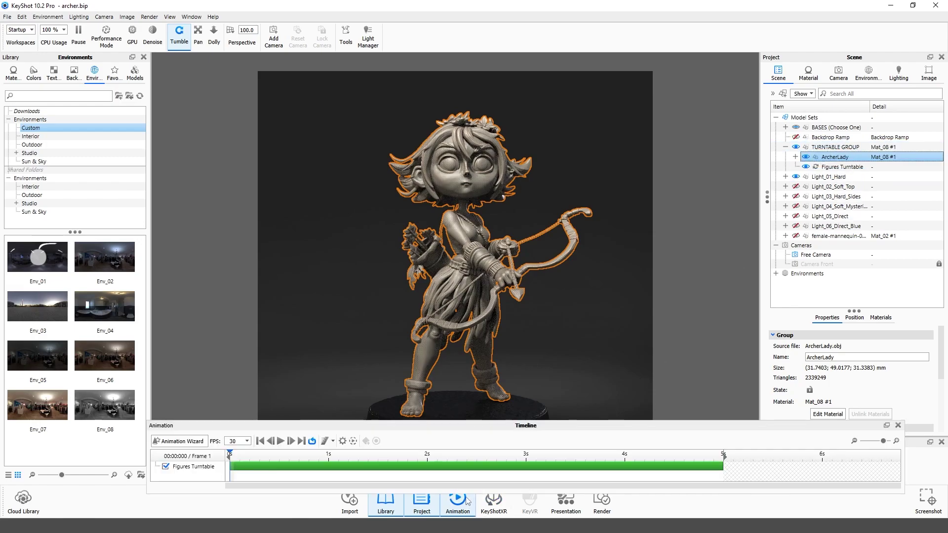
pyautogui.moveTo(230, 451); pyautogui.dragTo(230, 475)
pyautogui.click(676, 269)
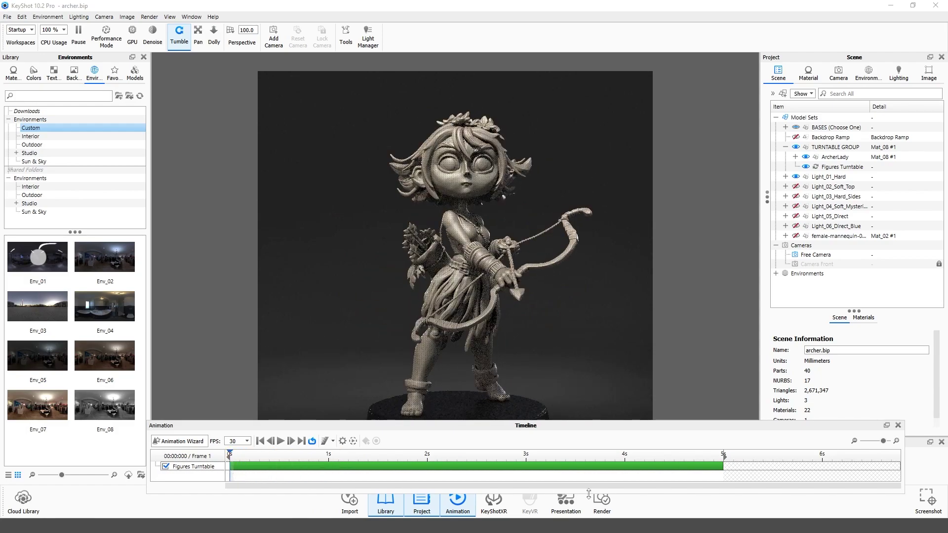
# Open the Render settings, move and narrow the dialog, and show the still image output options.
pyautogui.click(602, 503)
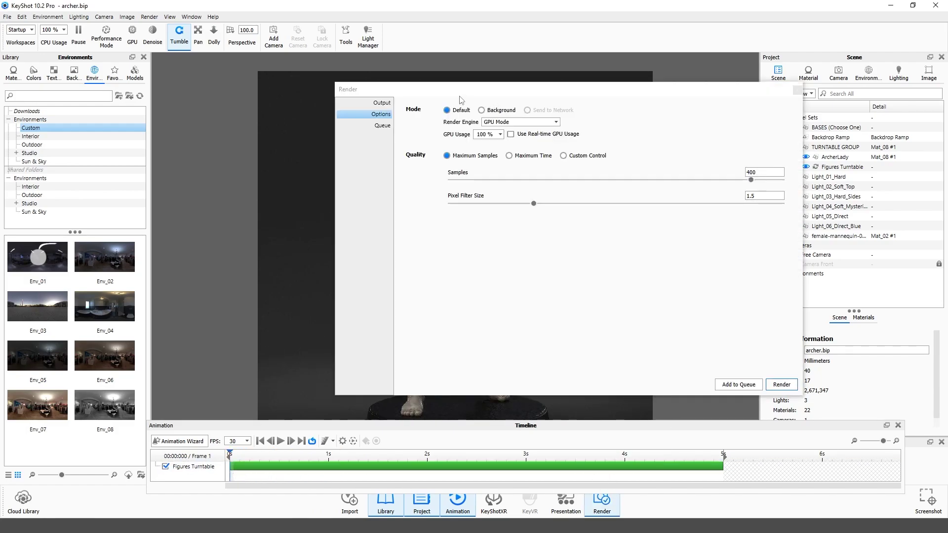
pyautogui.moveTo(487, 94); pyautogui.dragTo(620, 112)
pyautogui.moveTo(471, 223); pyautogui.dragTo(591, 207)
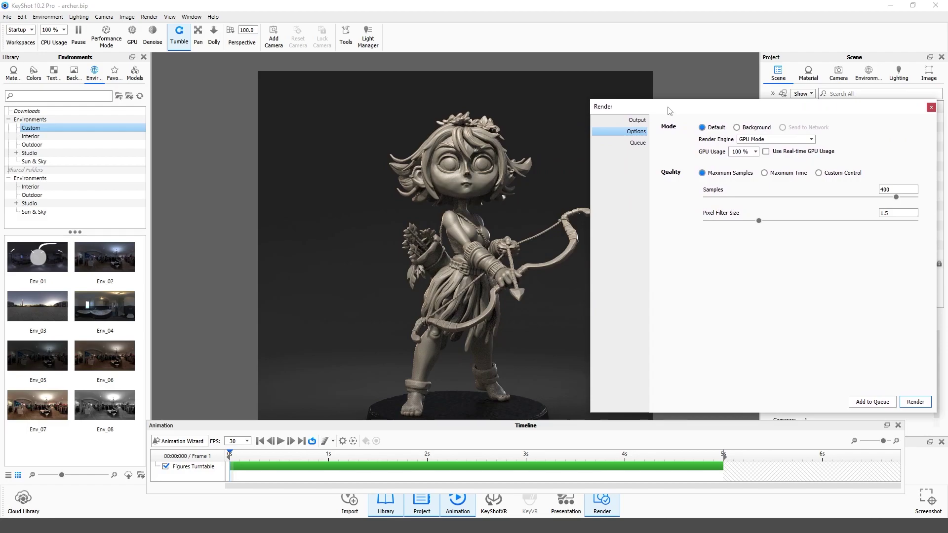
pyautogui.click(636, 120)
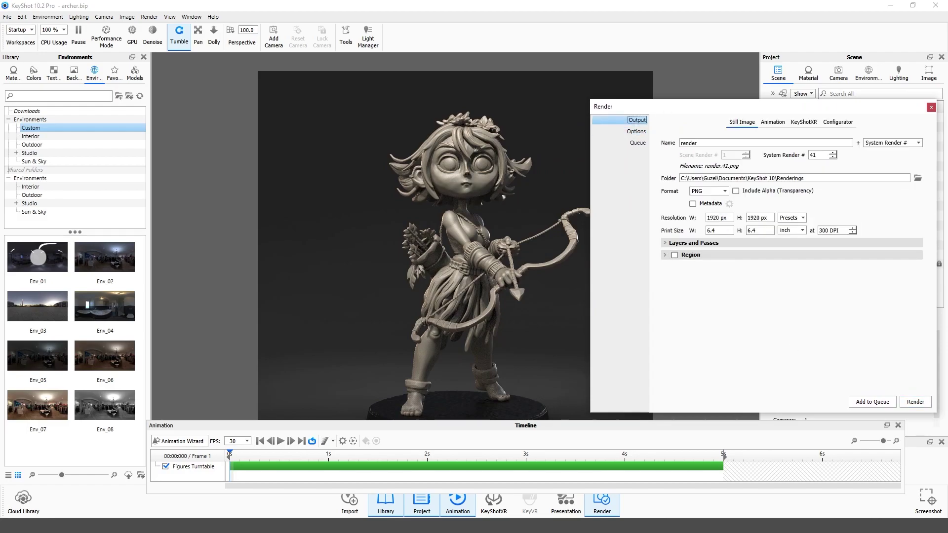
# Scrub the turntable to frame 25, then process the queued render.41–render.44 jobs.
pyautogui.moveTo(231, 451); pyautogui.dragTo(677, 451)
pyautogui.hotkey('shift', 'p')
pyautogui.hotkey('shift', 'p')
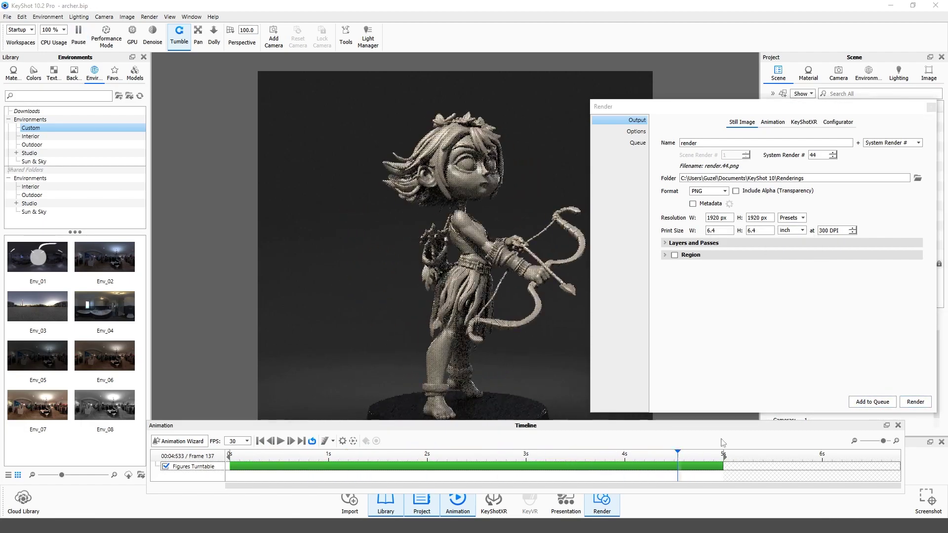
pyautogui.hotkey('shift', 'p')
pyautogui.hotkey('shift', 'p')
pyautogui.click(637, 143)
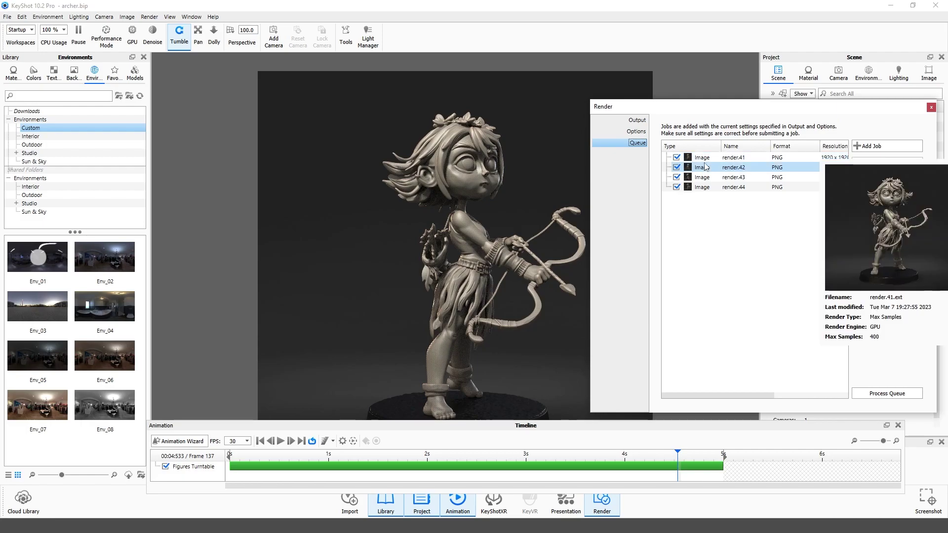
pyautogui.click(878, 395)
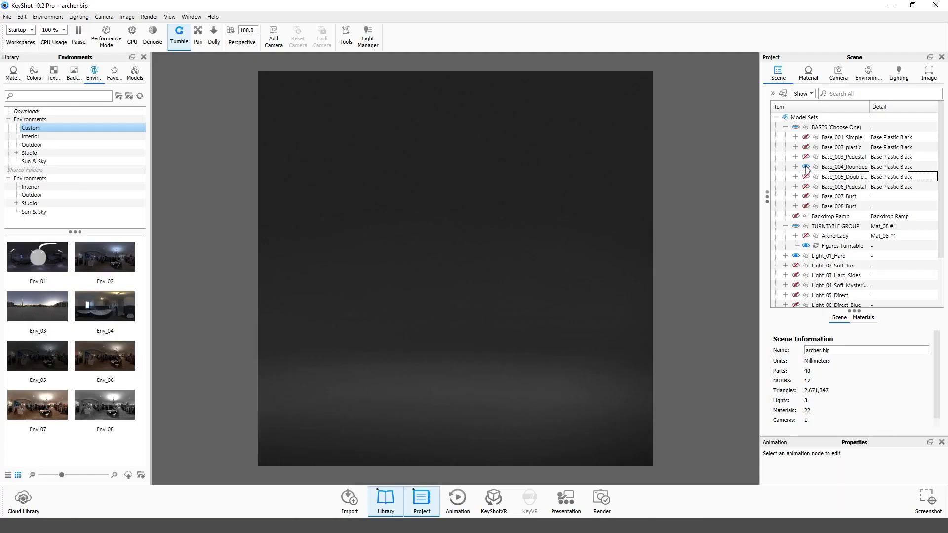
# Try the Base_006_Pedestal, Base_007_Bust and Base_008_Bust bases under the archer.
pyautogui.click(805, 187)
pyautogui.click(805, 196)
pyautogui.click(804, 207)
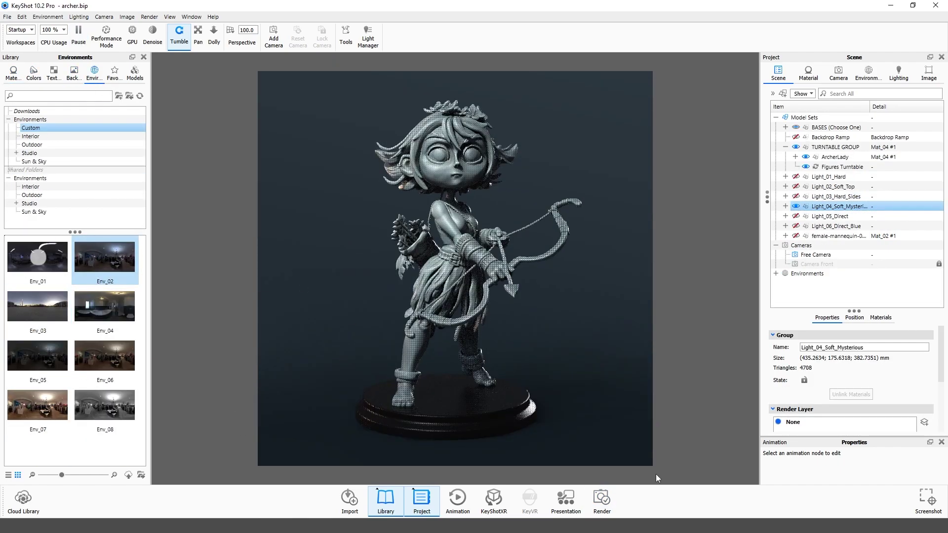
# Try Mat_13, a new environment, copper Mat_15 and beige Mat_20, lighting with Light_01_Hard and Light_05_Direct.
pyautogui.moveTo(71, 450); pyautogui.dragTo(454, 265)
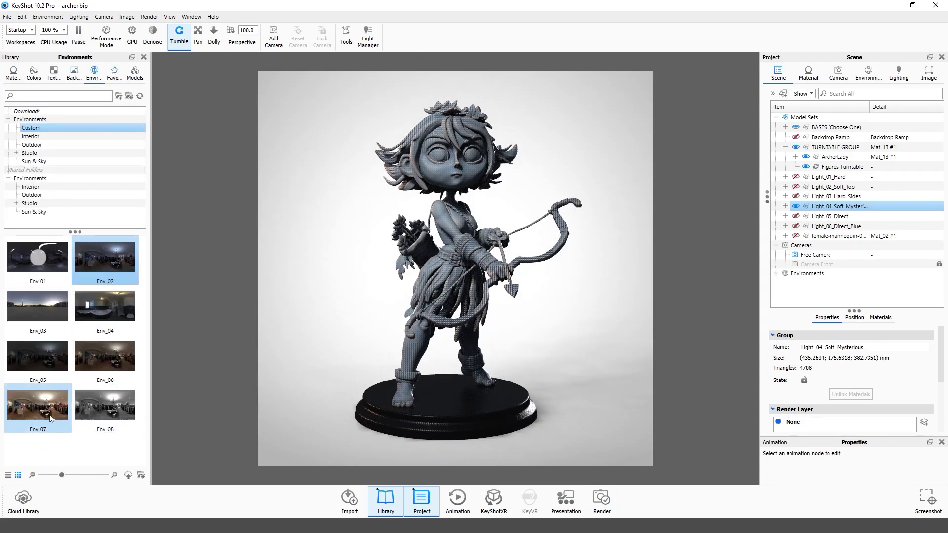
pyautogui.click(795, 207)
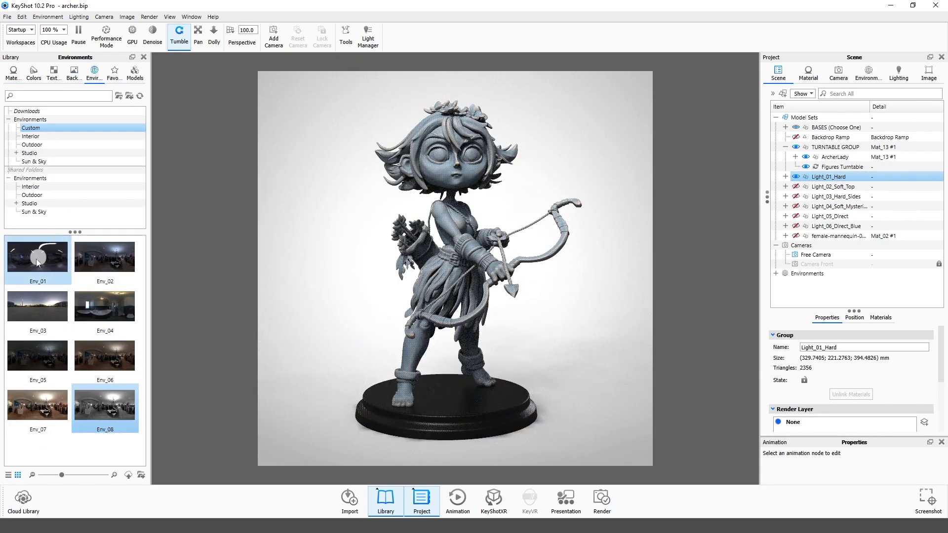
pyautogui.moveTo(37, 259); pyautogui.dragTo(296, 305)
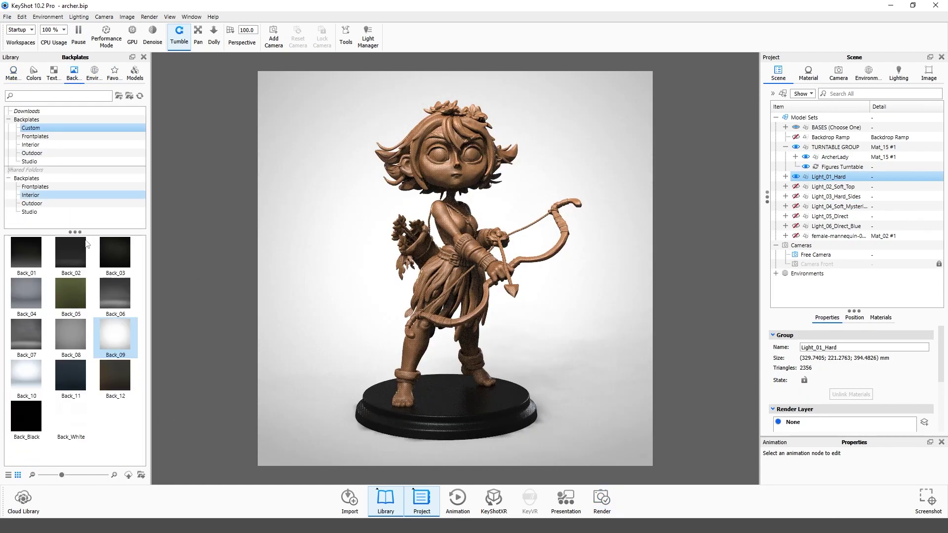
pyautogui.moveTo(37, 306); pyautogui.dragTo(456, 228)
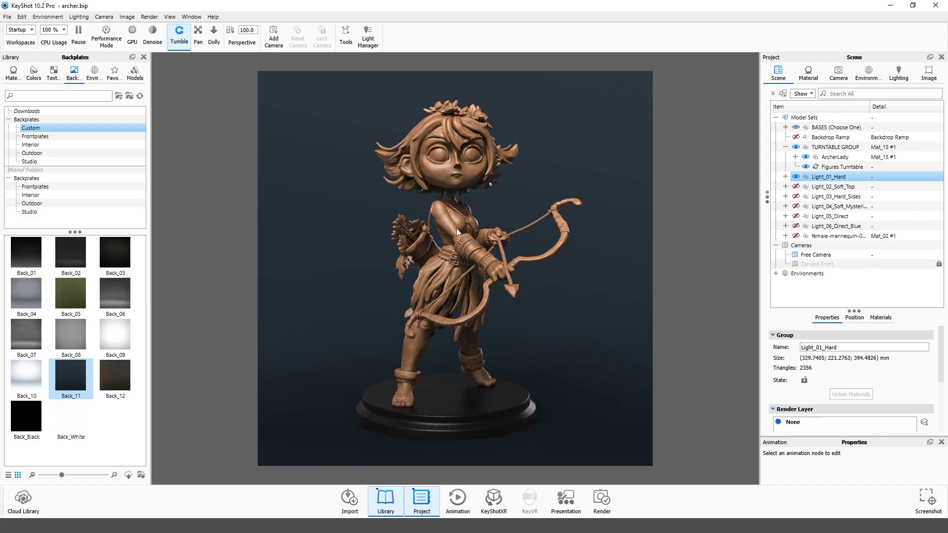
pyautogui.moveTo(115, 407); pyautogui.dragTo(440, 301)
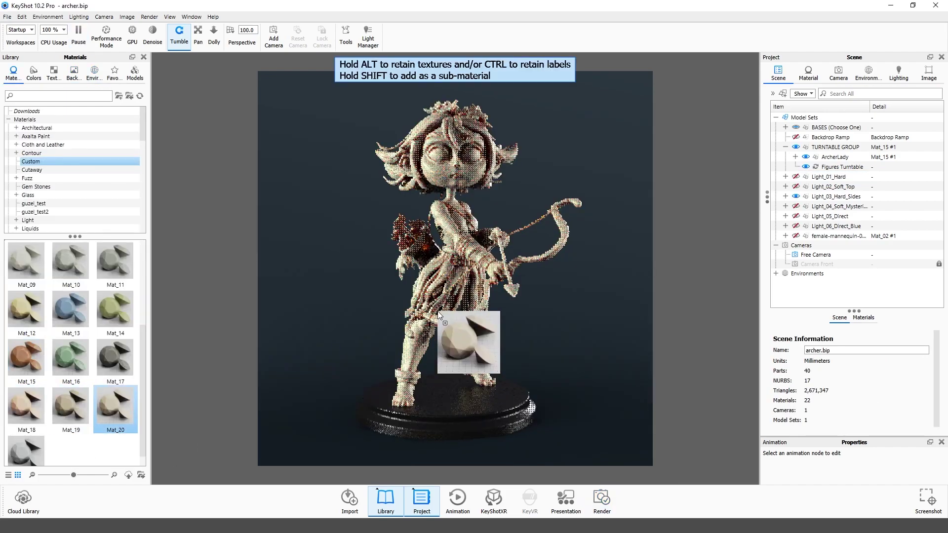
pyautogui.click(796, 176)
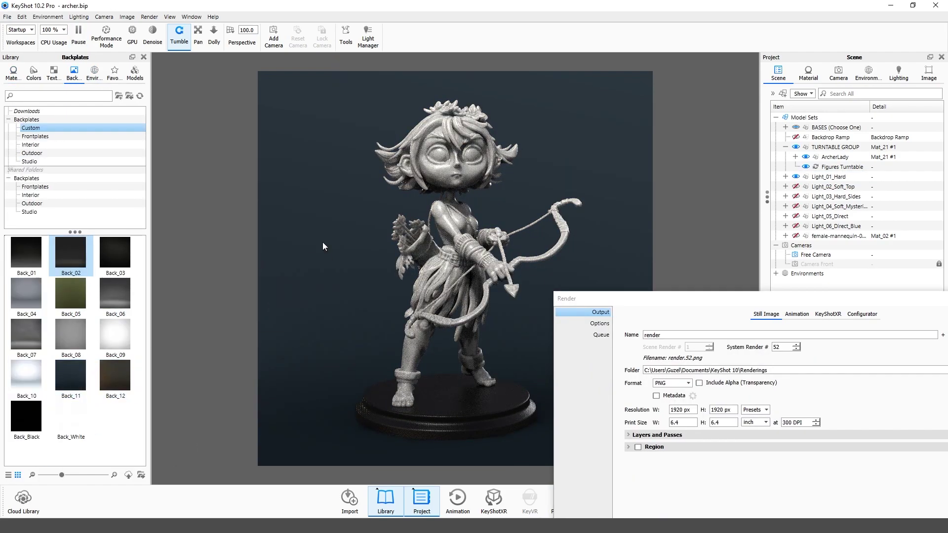
pyautogui.click(796, 216)
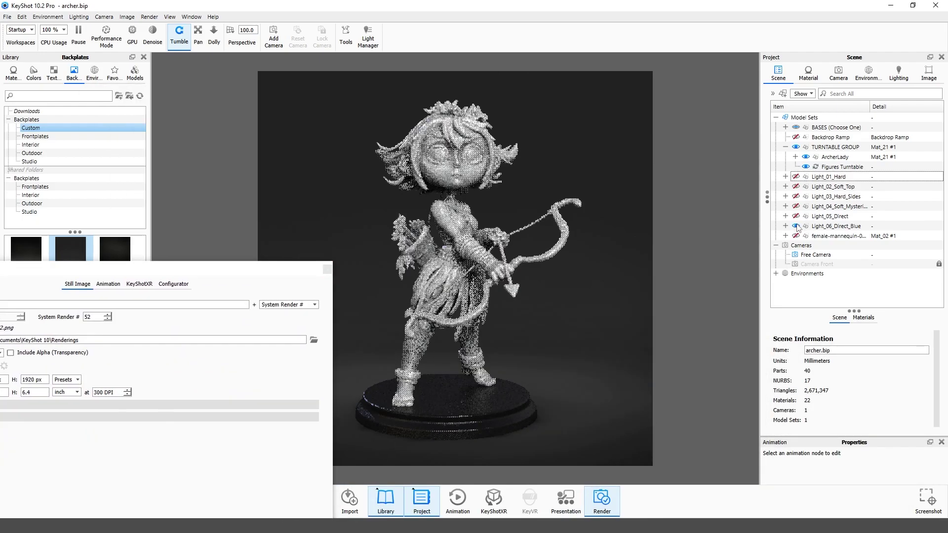